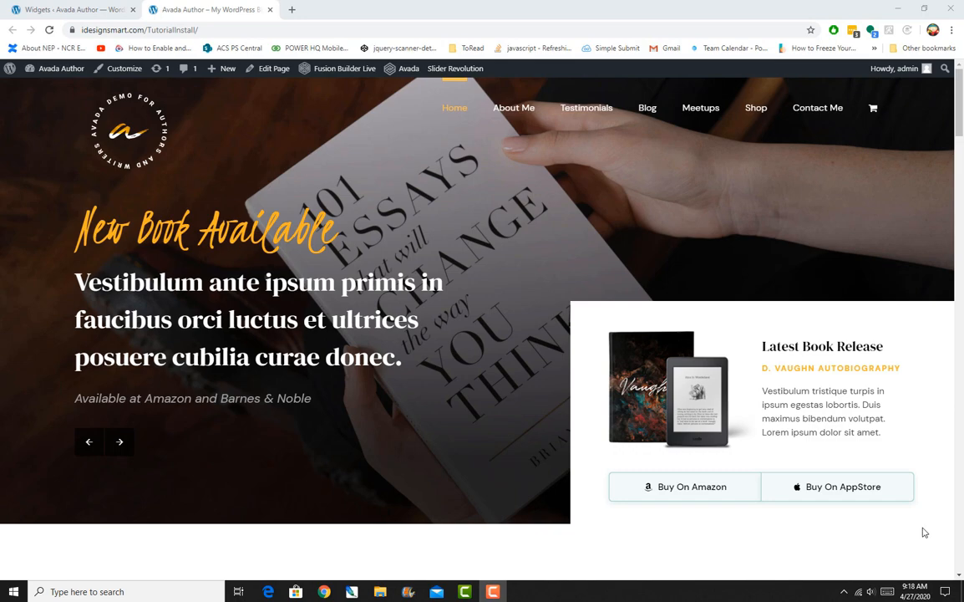
Review the Avada Author home page from the hero slider down to the New Audiobook section
scroll(922, 531, down, 2)
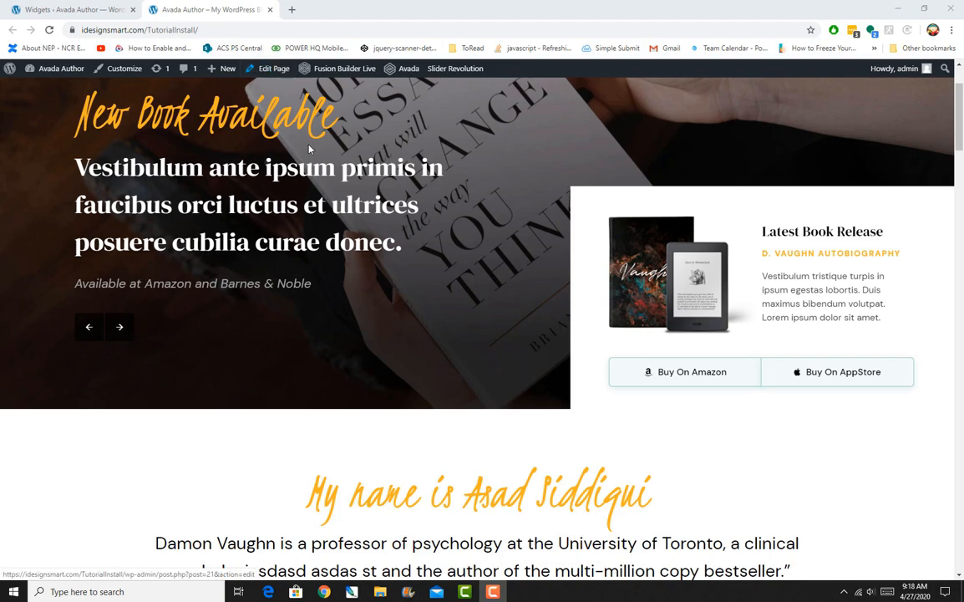
scroll(510, 298, down, 3)
scroll(512, 299, down, 3)
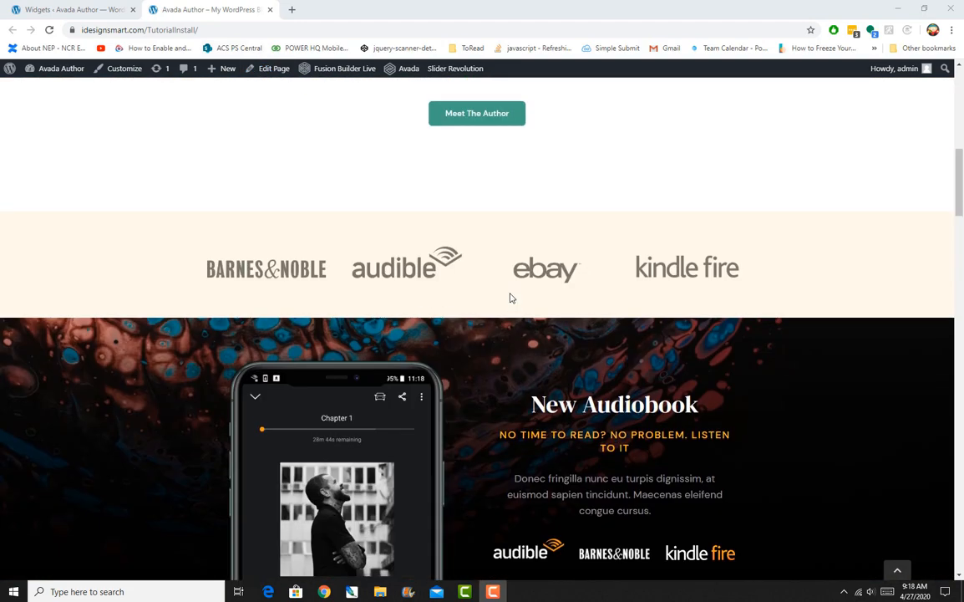
scroll(515, 289, up, 3)
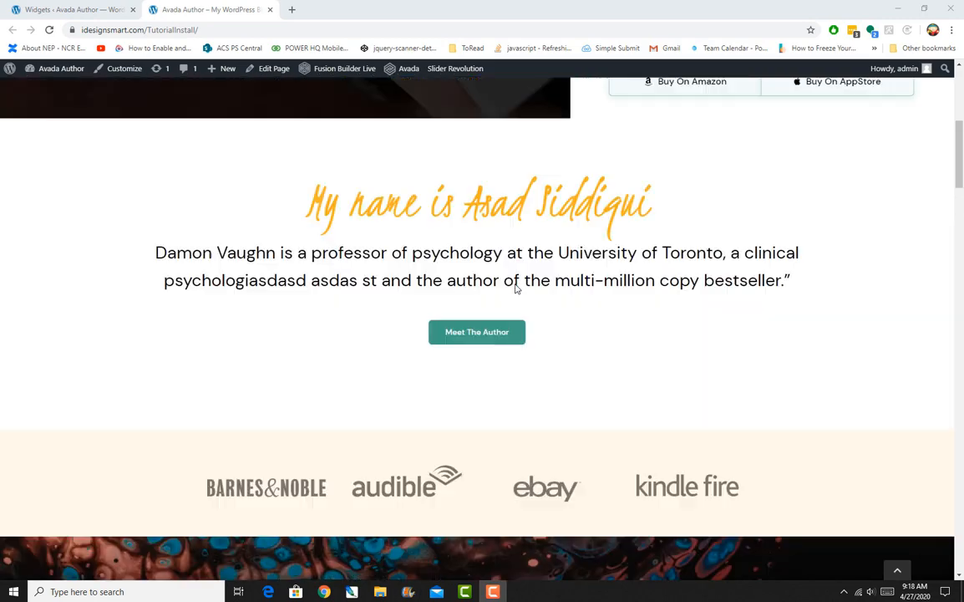
scroll(515, 287, up, 3)
scroll(513, 284, up, 2)
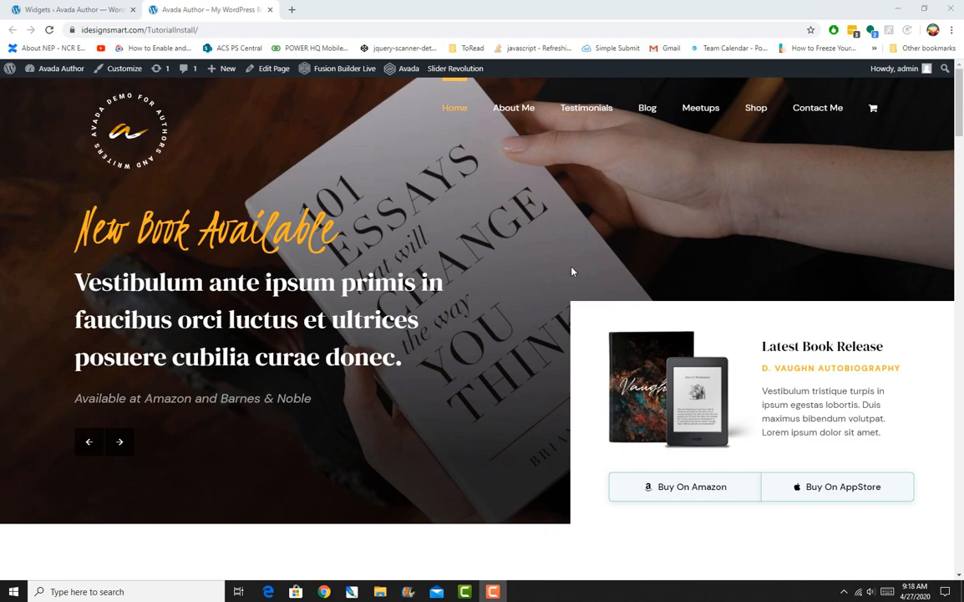
scroll(488, 240, down, 2)
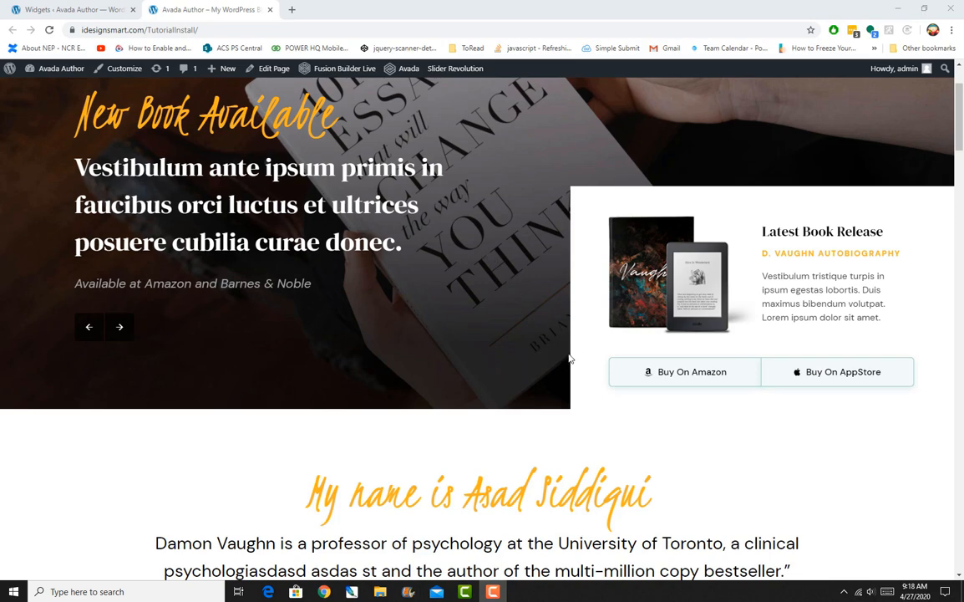
scroll(571, 361, up, 2)
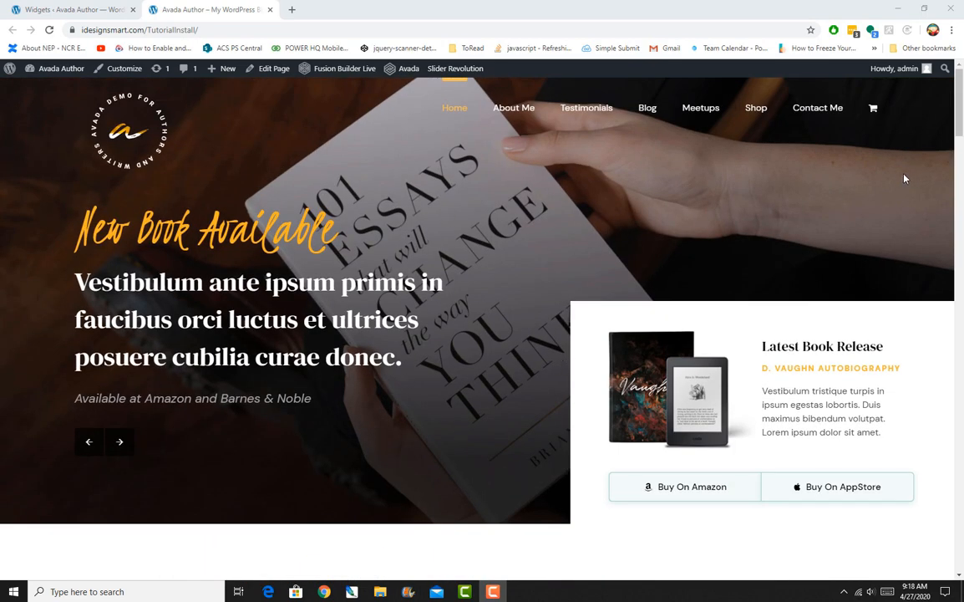
Browse the prebuilt website designs in the Avada demo gallery
scroll(383, 196, down, 3)
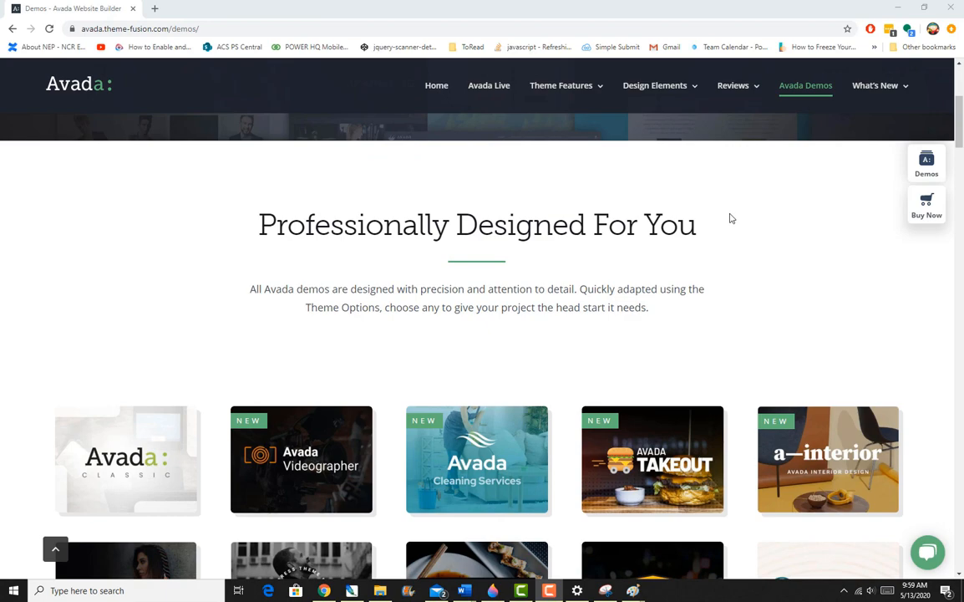
scroll(730, 218, down, 5)
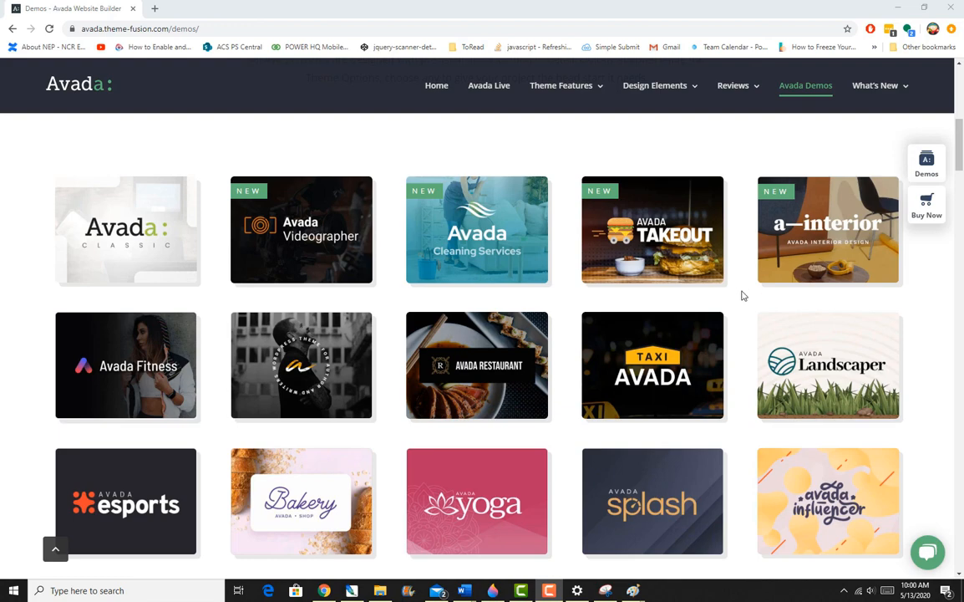
scroll(741, 293, down, 3)
scroll(741, 293, down, 3)
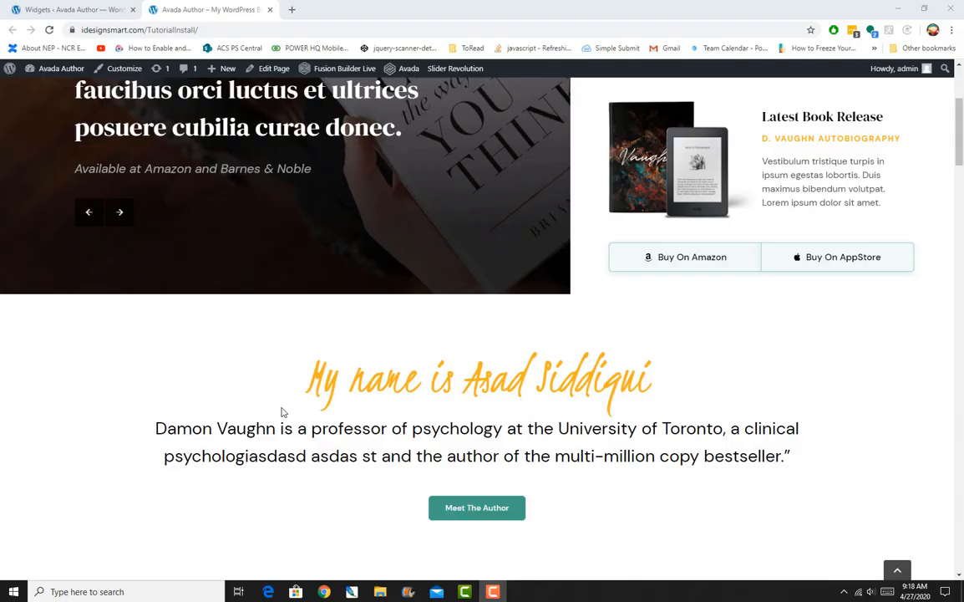
Examine the Avada Author home page again, down to the What The Critics Say testimonials section
scroll(586, 384, down, 6)
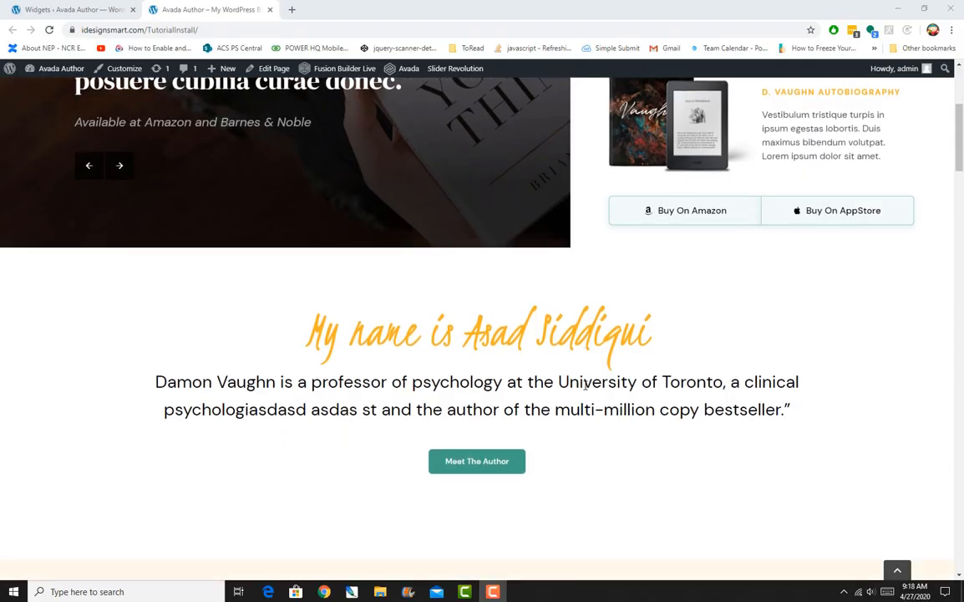
scroll(763, 528, up, 8)
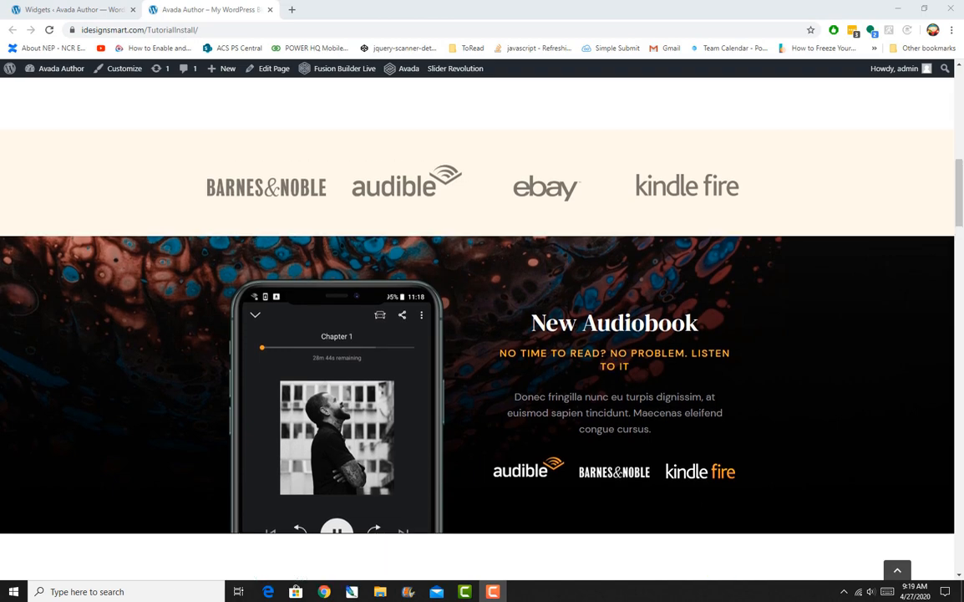
scroll(668, 464, up, 1)
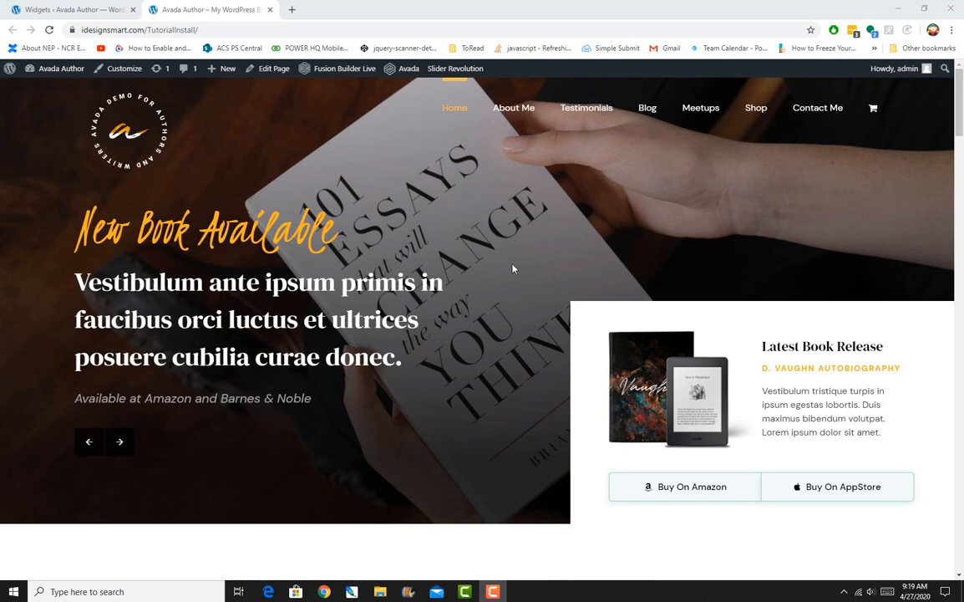
scroll(718, 349, down, 3)
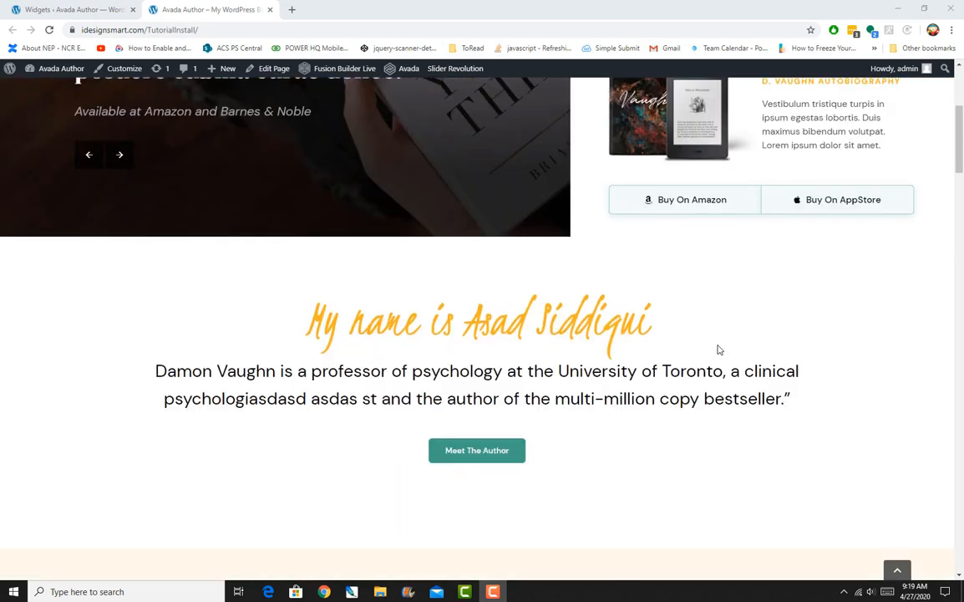
scroll(718, 350, down, 5)
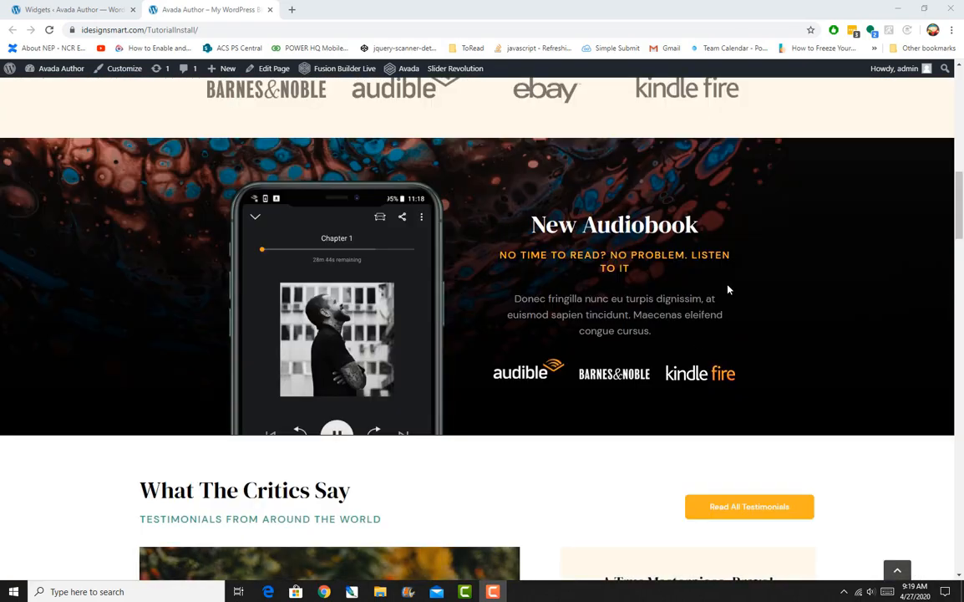
scroll(727, 289, up, 10)
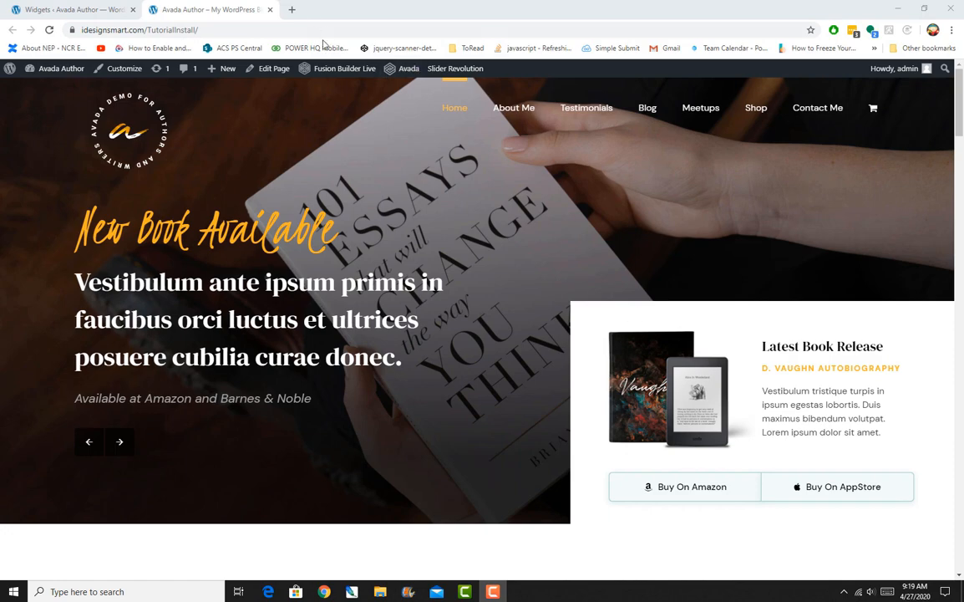
Open the home page for editing in Fusion Builder Live and highlight the /?fb-edit=1 part of its address
mouse_move(338, 74)
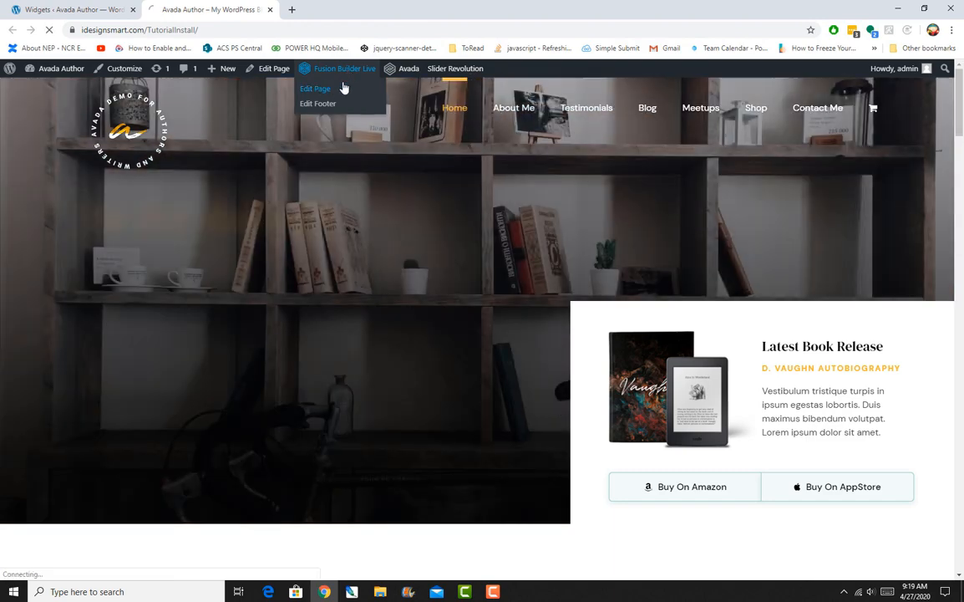
click(343, 88)
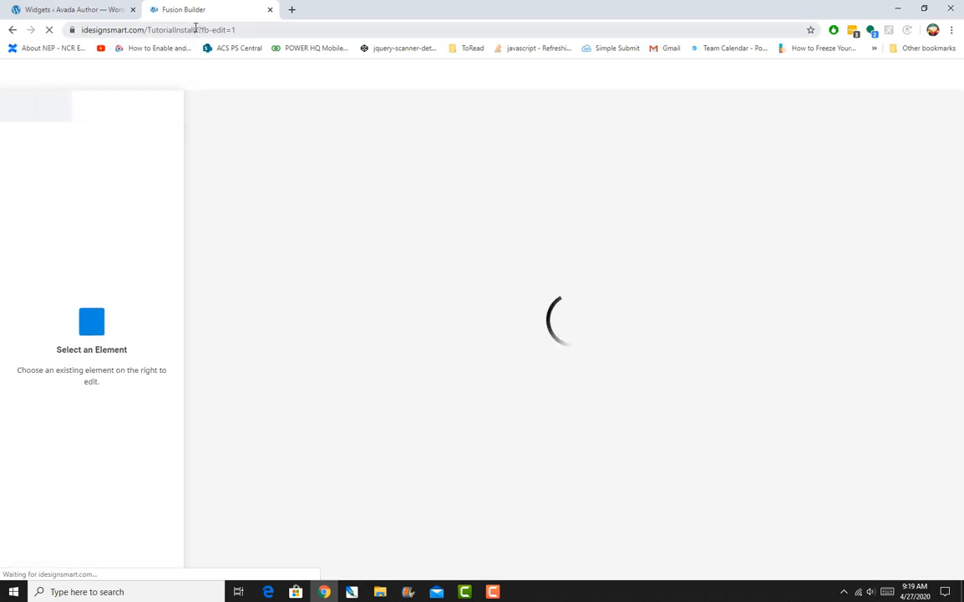
drag(196, 30, 248, 36)
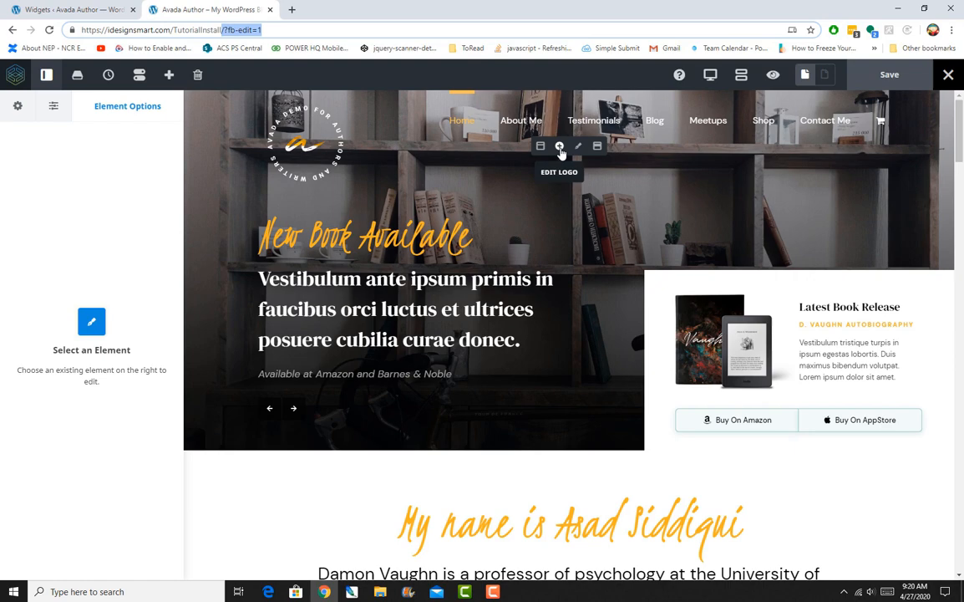
Open the header's logo settings, review the default, sticky header and mobile logo options, and return to the theme options list
click(560, 148)
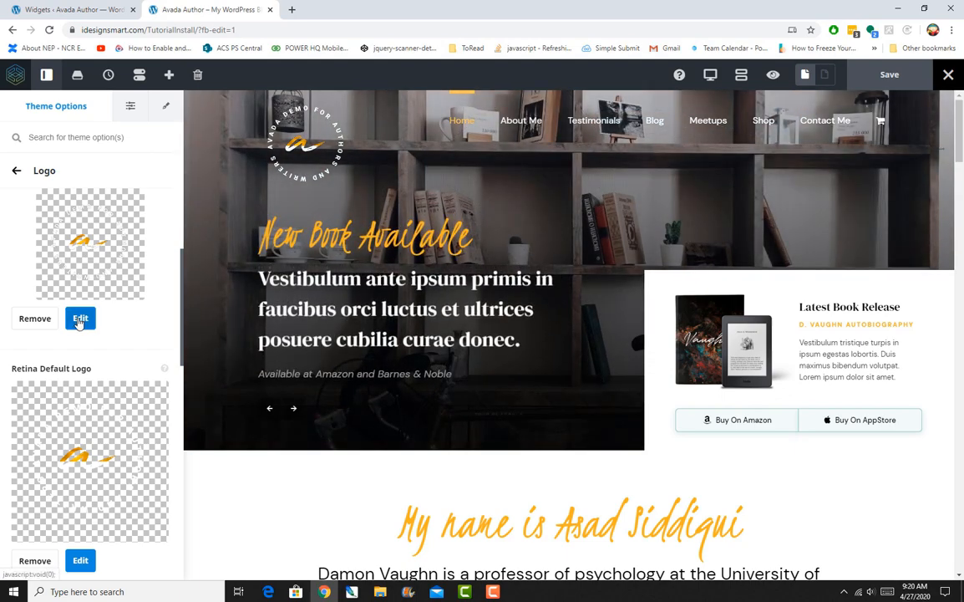
scroll(81, 330, down, 2)
scroll(81, 333, down, 3)
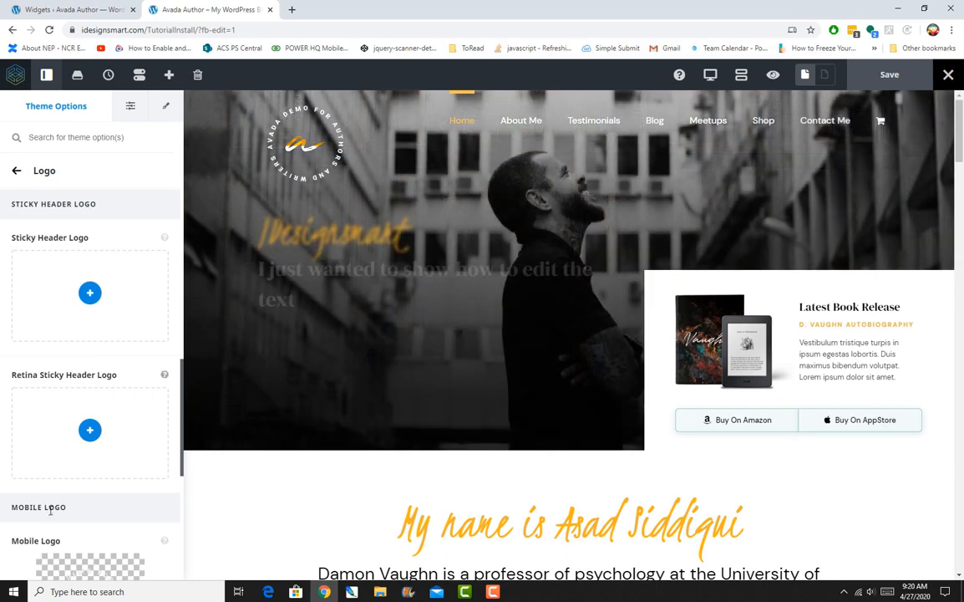
scroll(83, 455, down, 3)
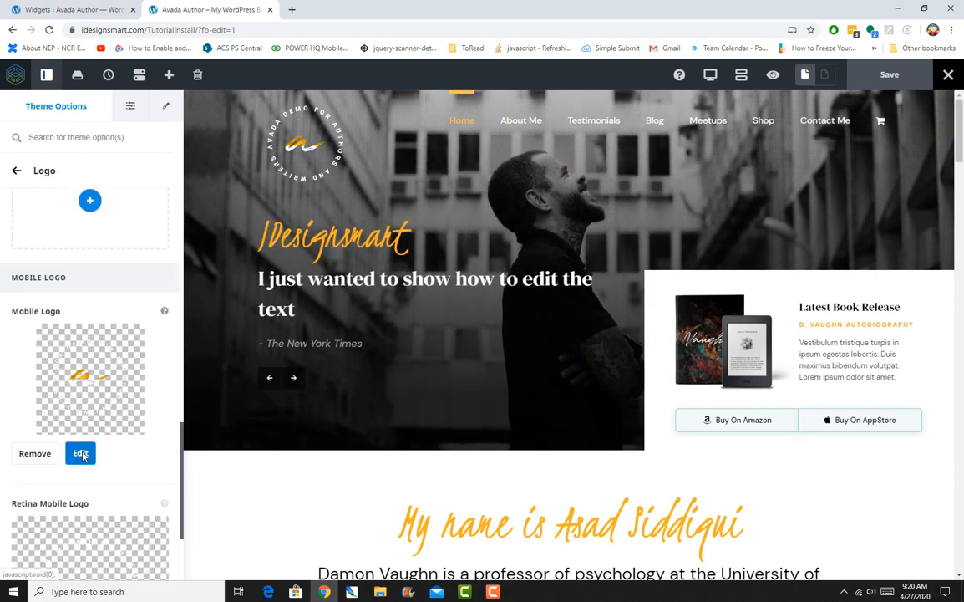
scroll(83, 455, up, 8)
scroll(83, 448, up, 3)
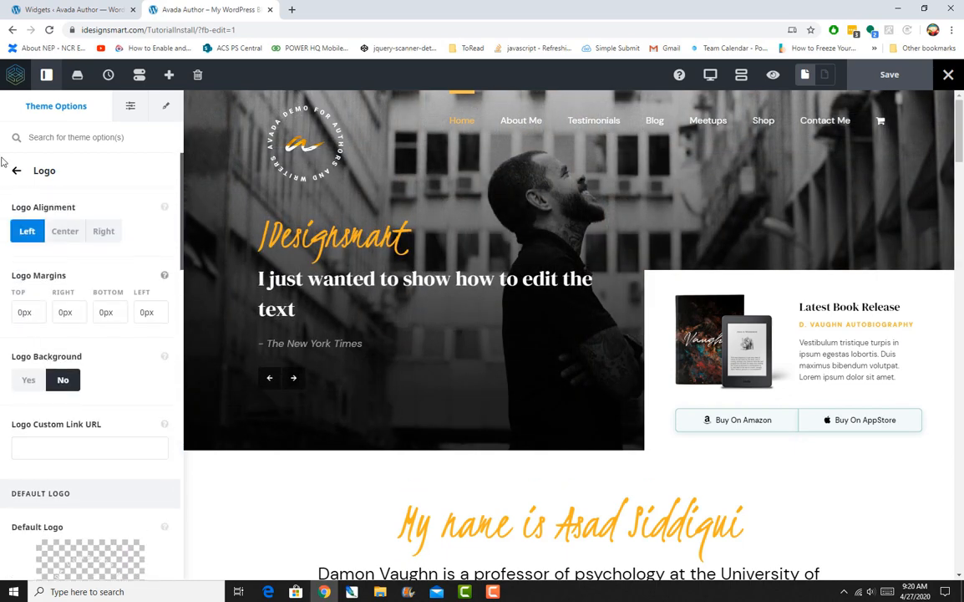
click(16, 170)
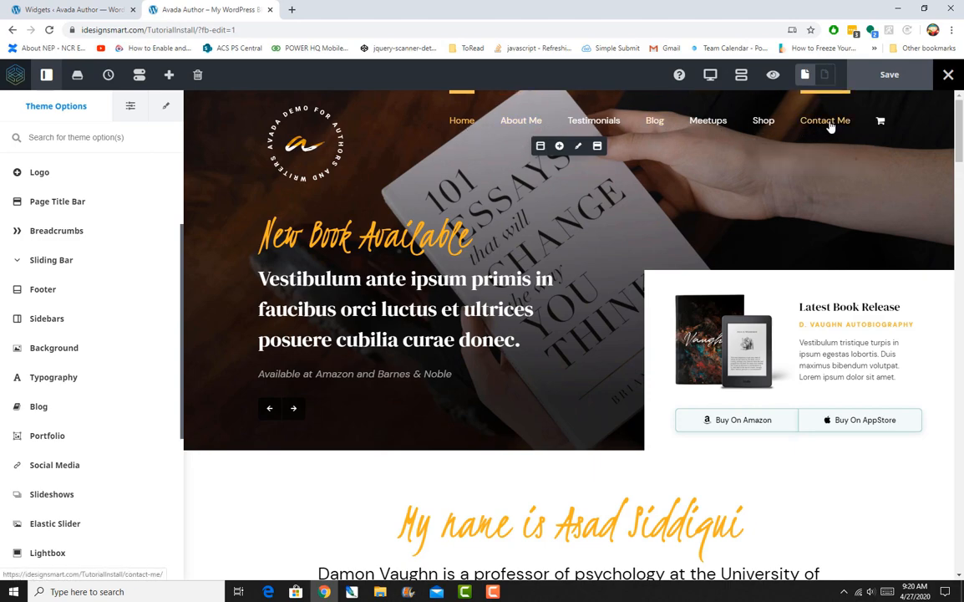
Open the hero slider's page options and review its slider type, selected slider, position and fallback image settings
mouse_move(794, 129)
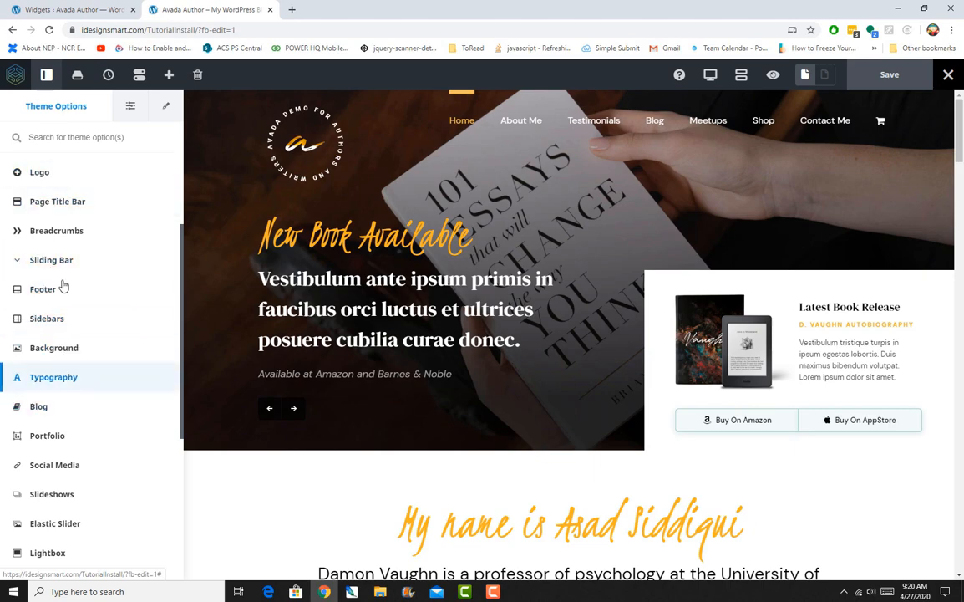
click(165, 106)
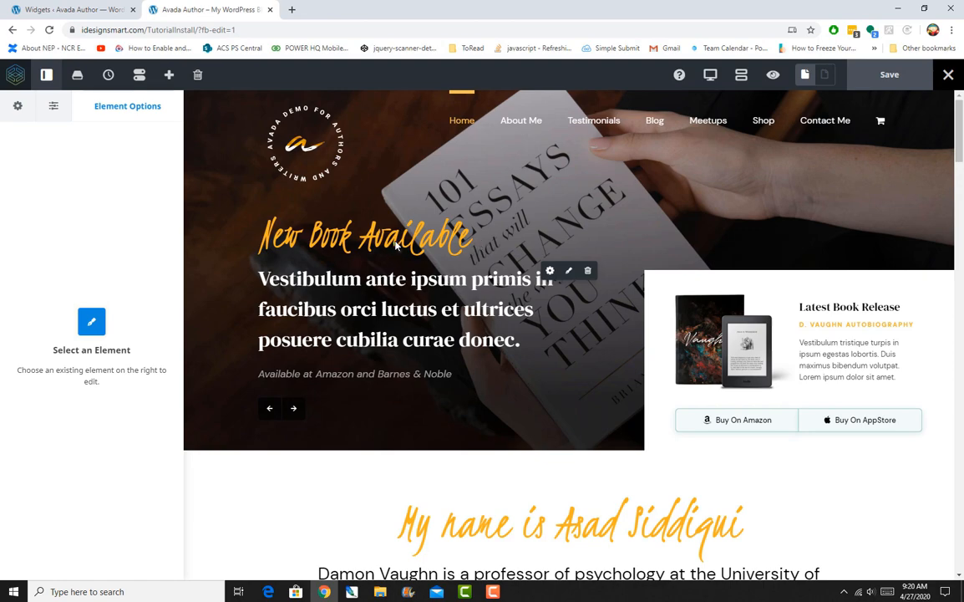
click(549, 272)
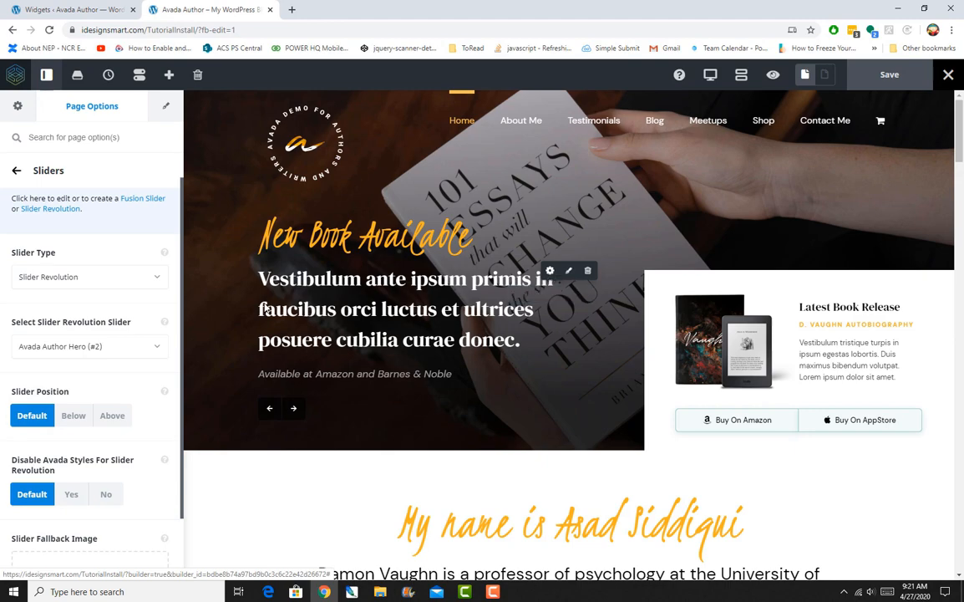
scroll(104, 309, down, 2)
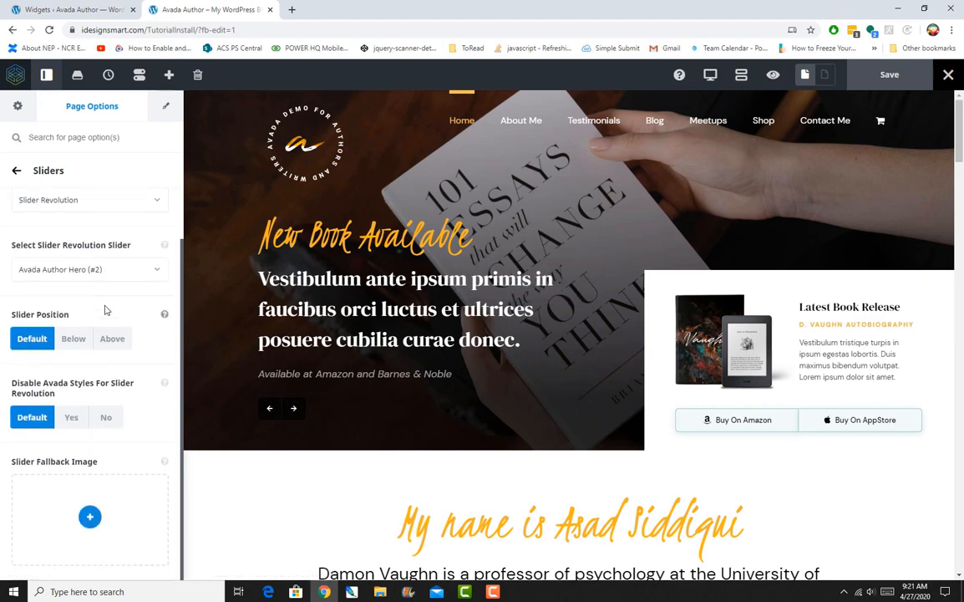
scroll(105, 310, up, 3)
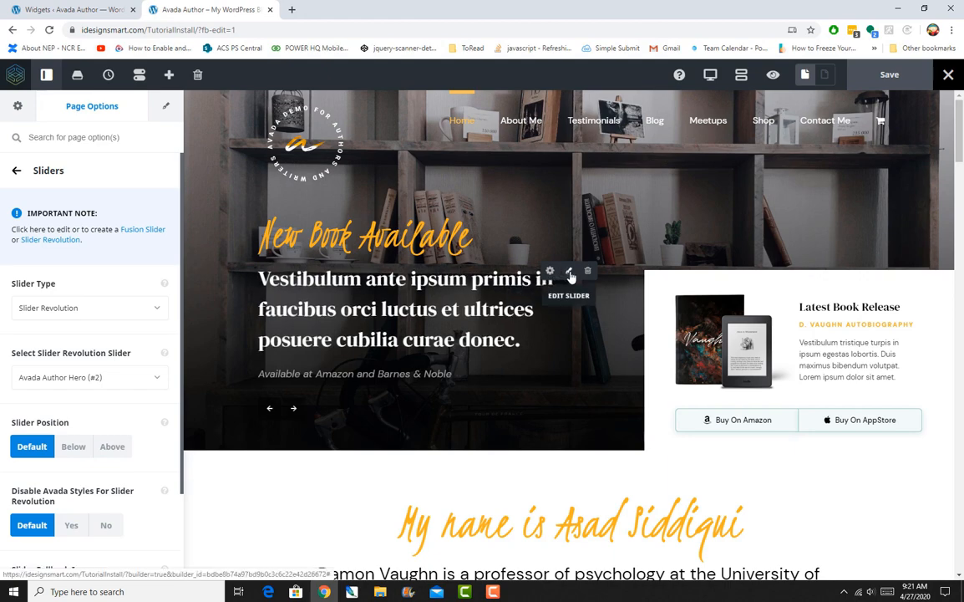
Open the hero slider in the Slider Revolution editor and compare it with the live home page
click(570, 275)
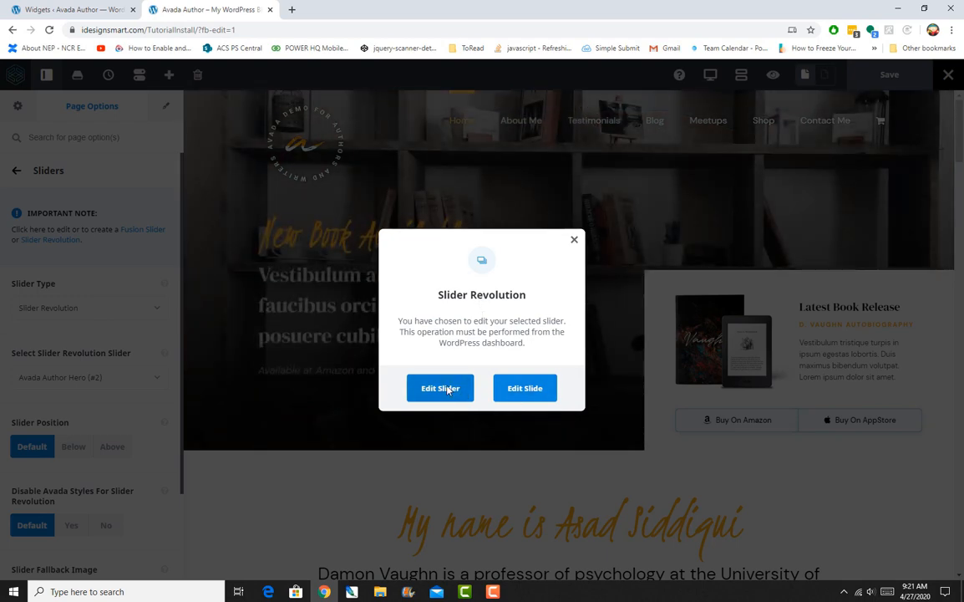
click(443, 388)
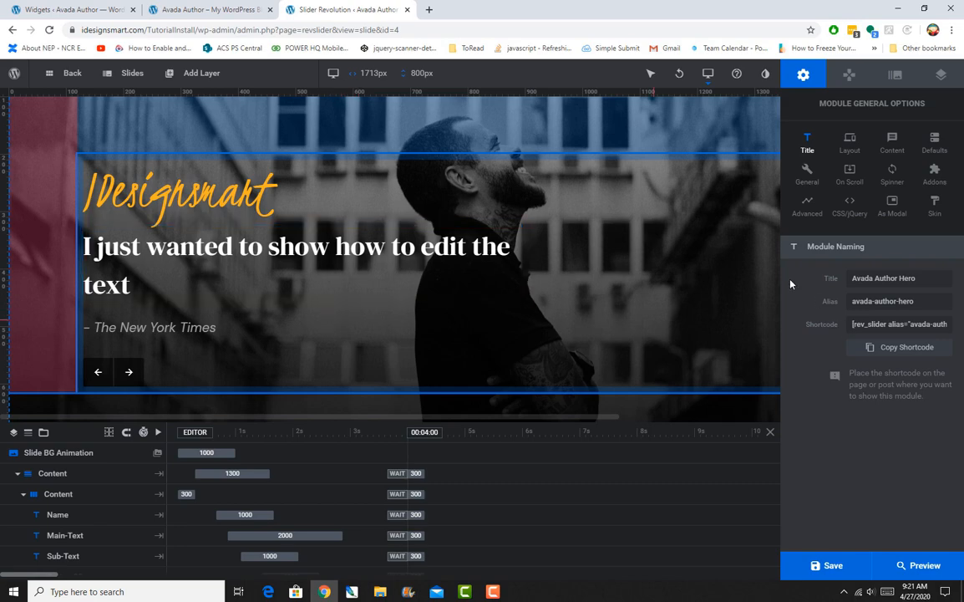
click(207, 10)
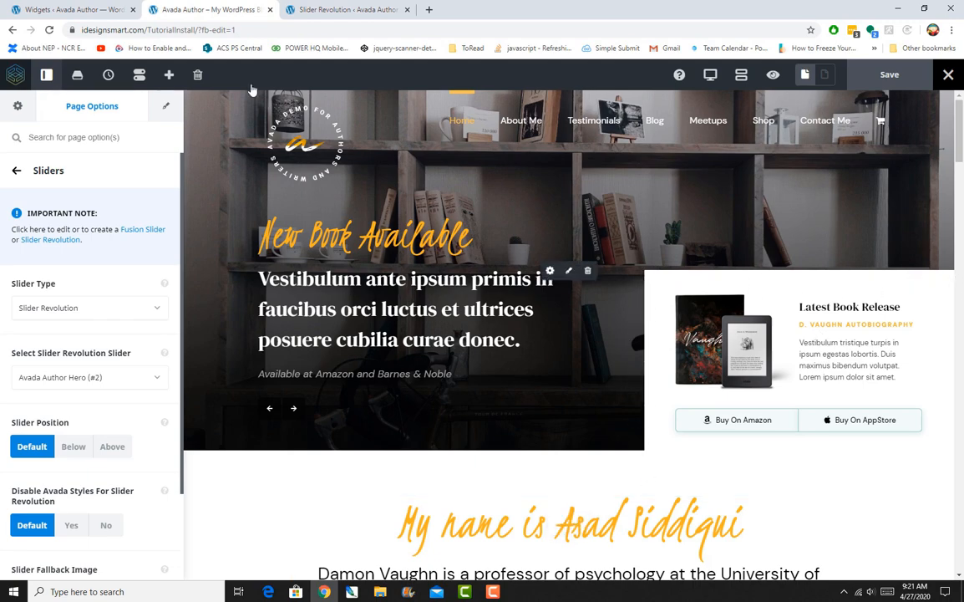
click(311, 9)
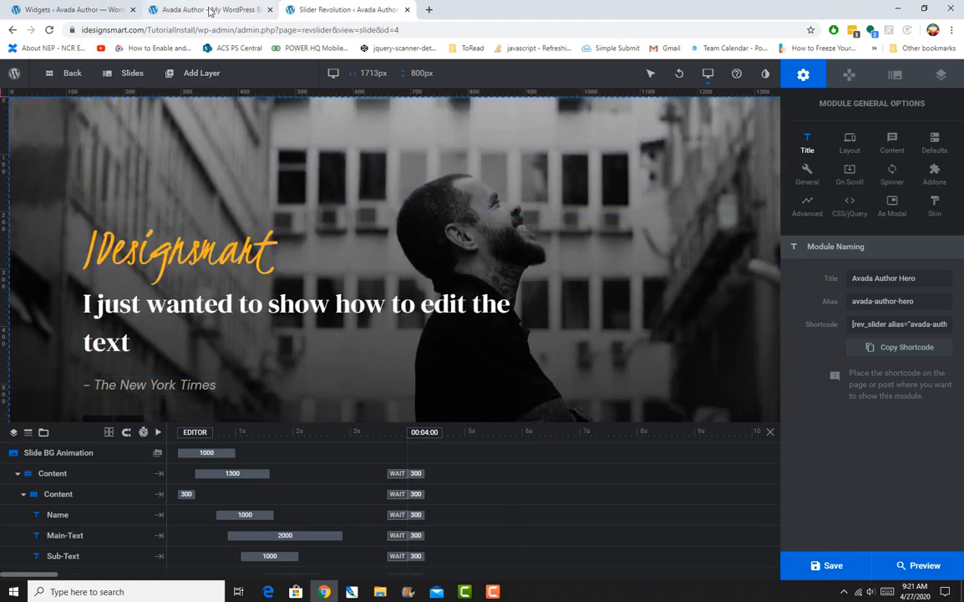
click(210, 11)
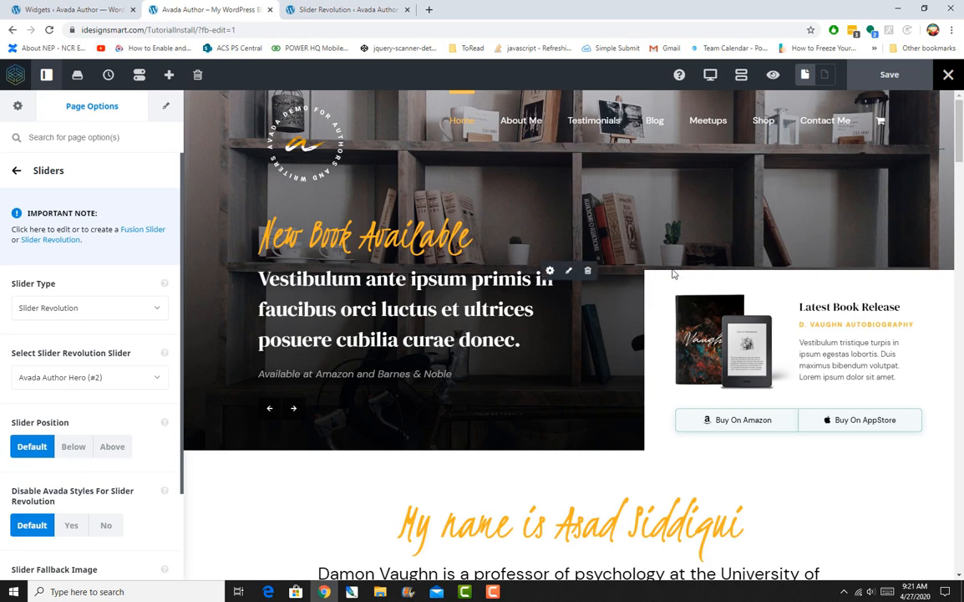
click(308, 8)
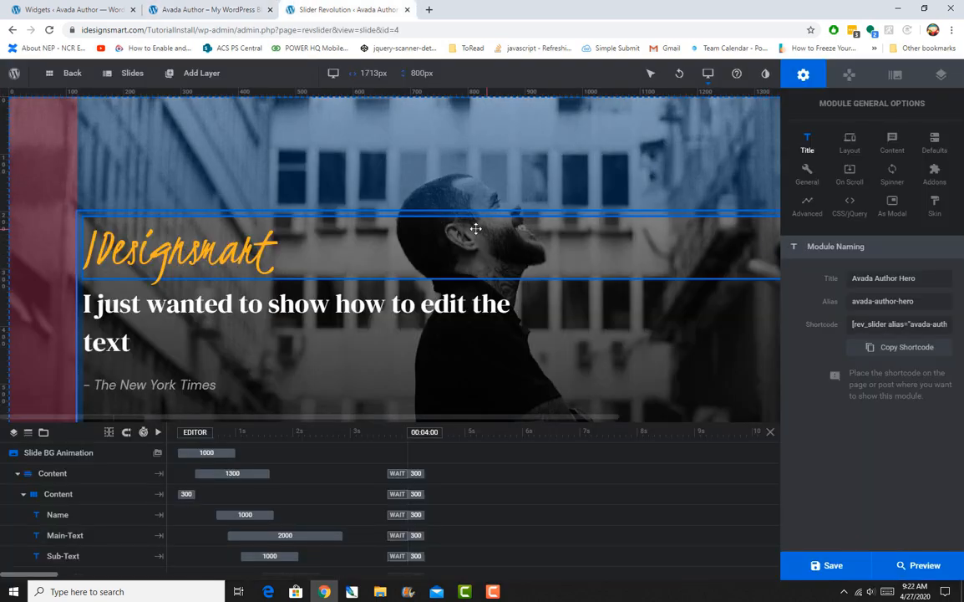
Open the slider's Global Layers and inspect the description text layer of the Latest Book Release card
mouse_move(140, 77)
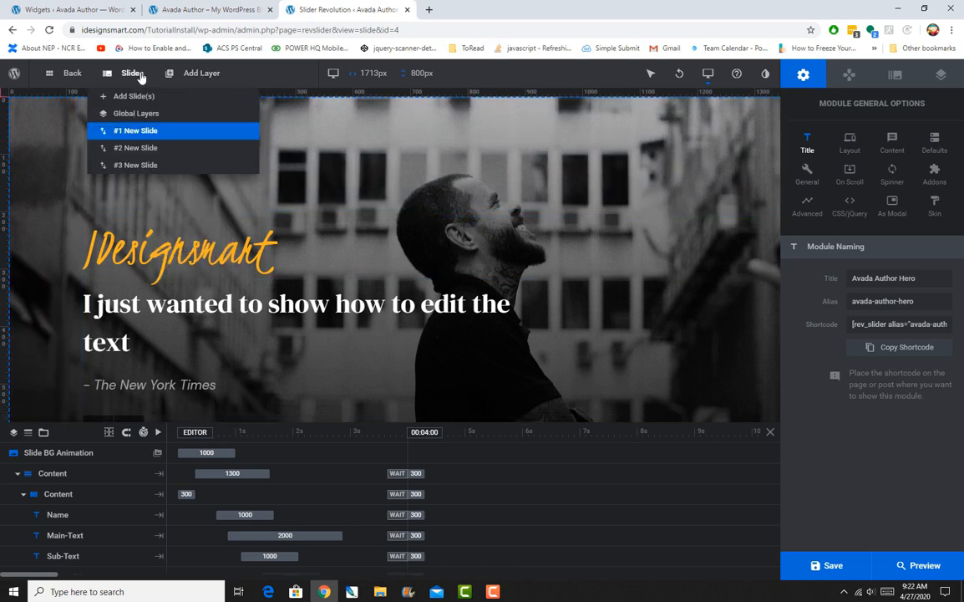
click(140, 116)
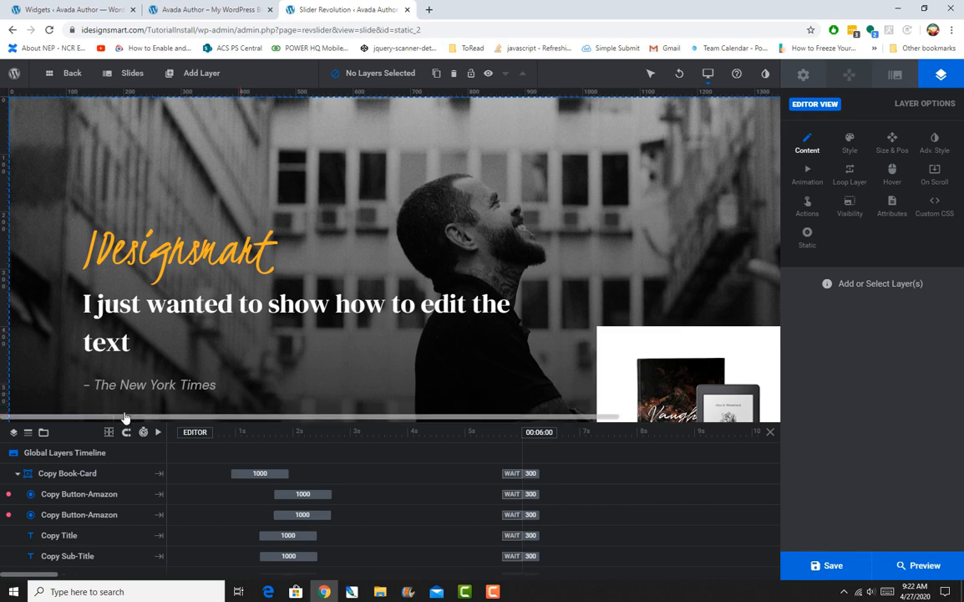
drag(125, 417, 321, 419)
scroll(465, 259, down, 2)
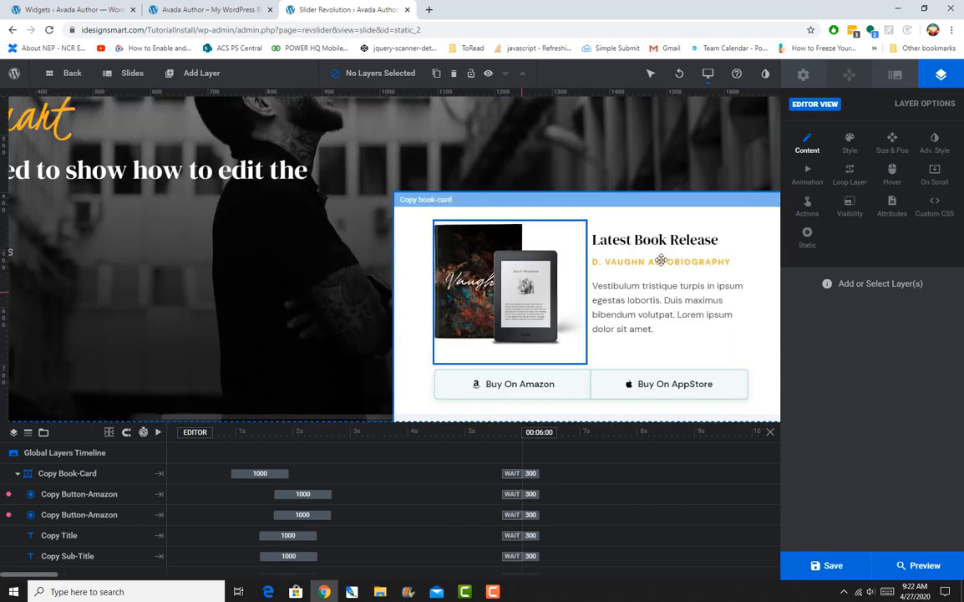
click(637, 314)
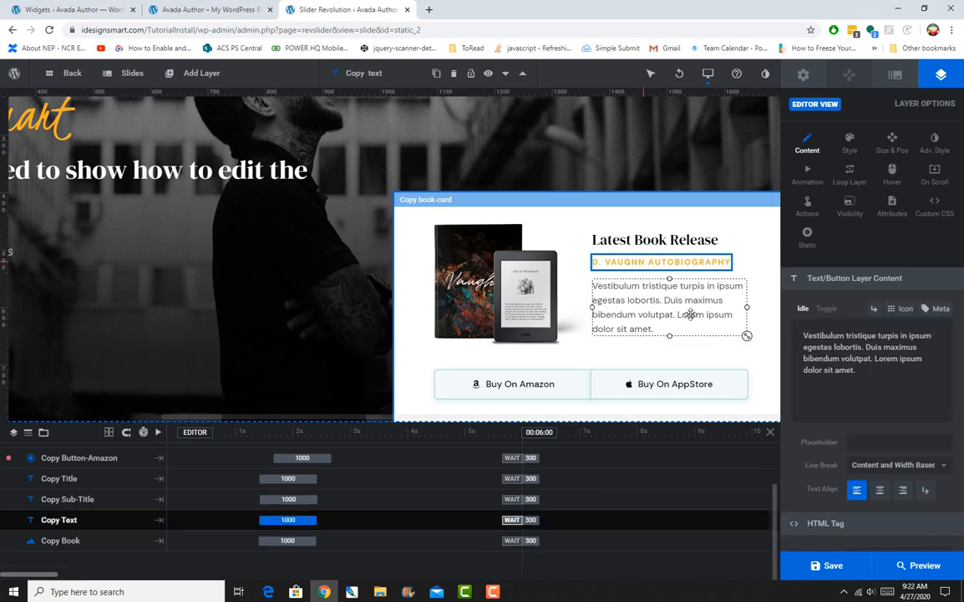
drag(863, 374, 702, 301)
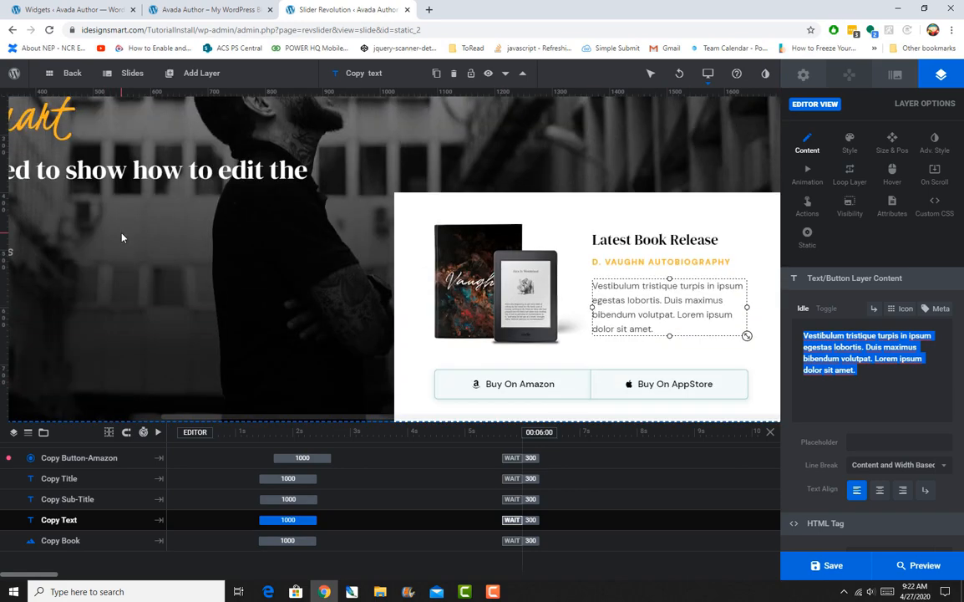
scroll(121, 238, up, 3)
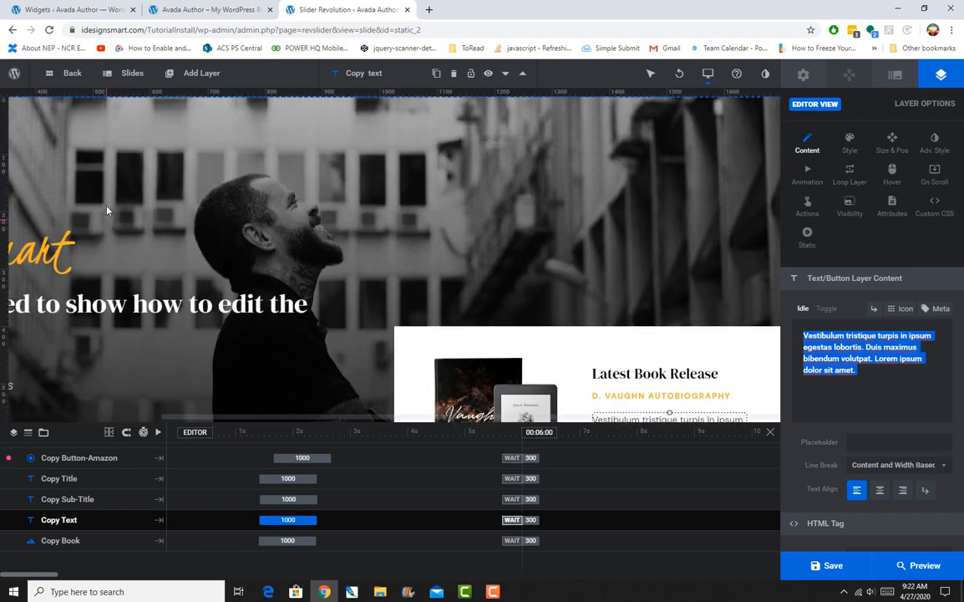
Inspect slide #1's IDesignsmart heading text and the slide's background options, and close the slider editor
mouse_move(129, 76)
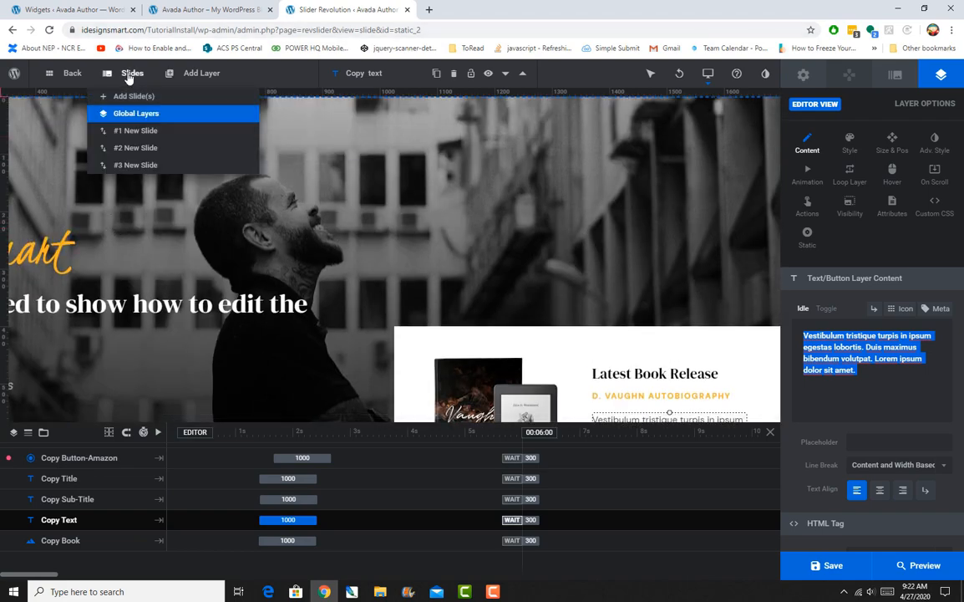
click(130, 132)
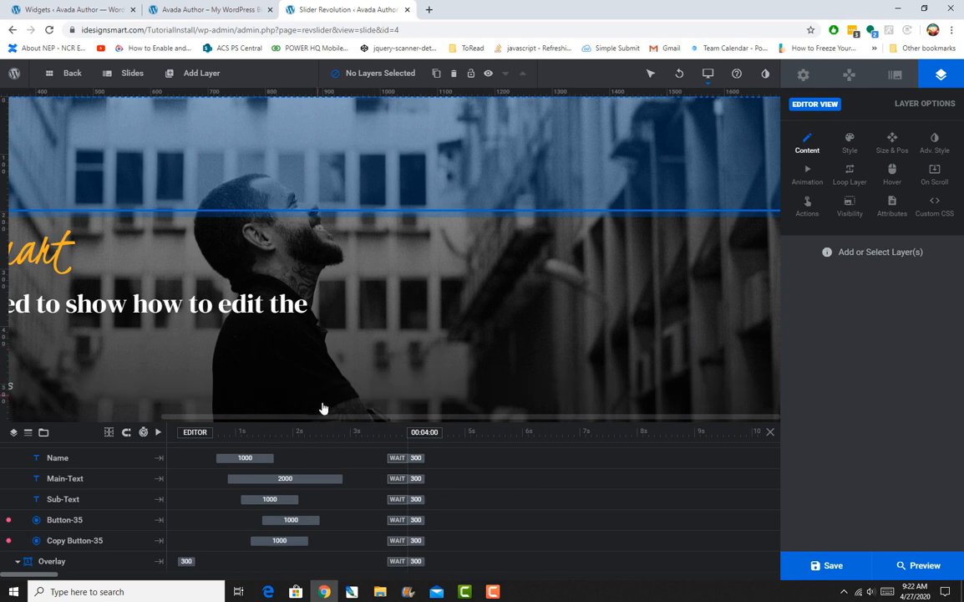
drag(314, 417, 42, 408)
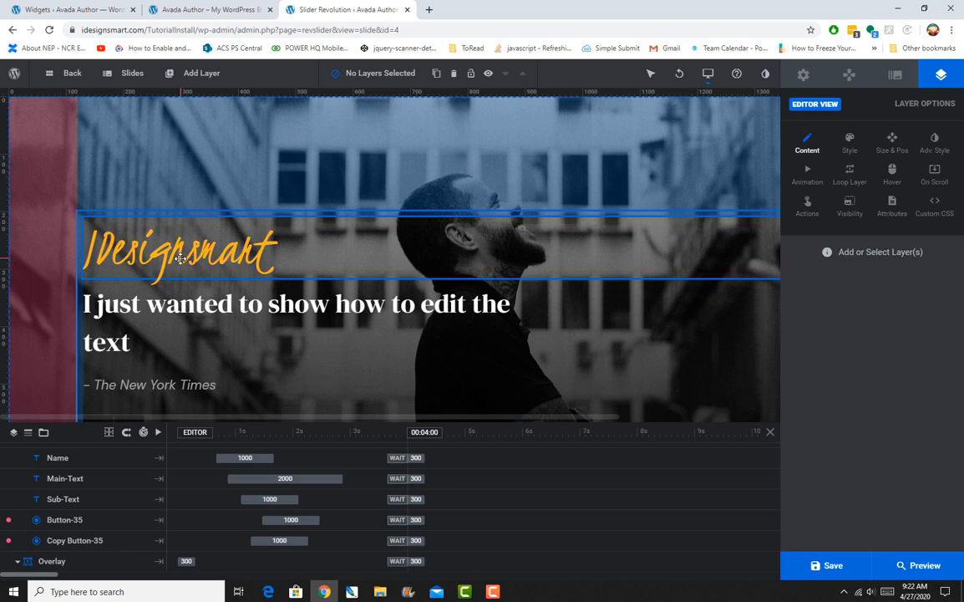
click(497, 248)
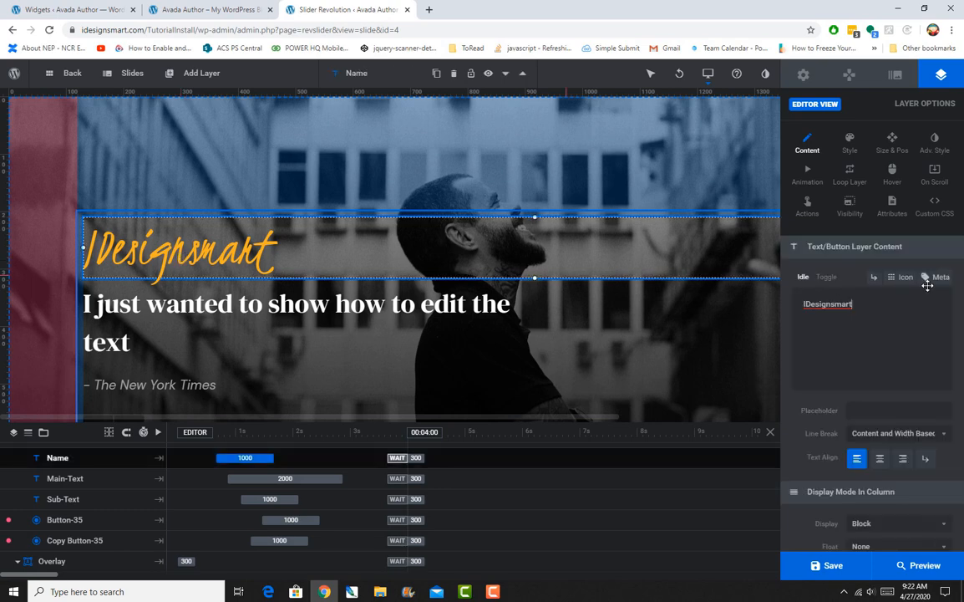
double_click(827, 303)
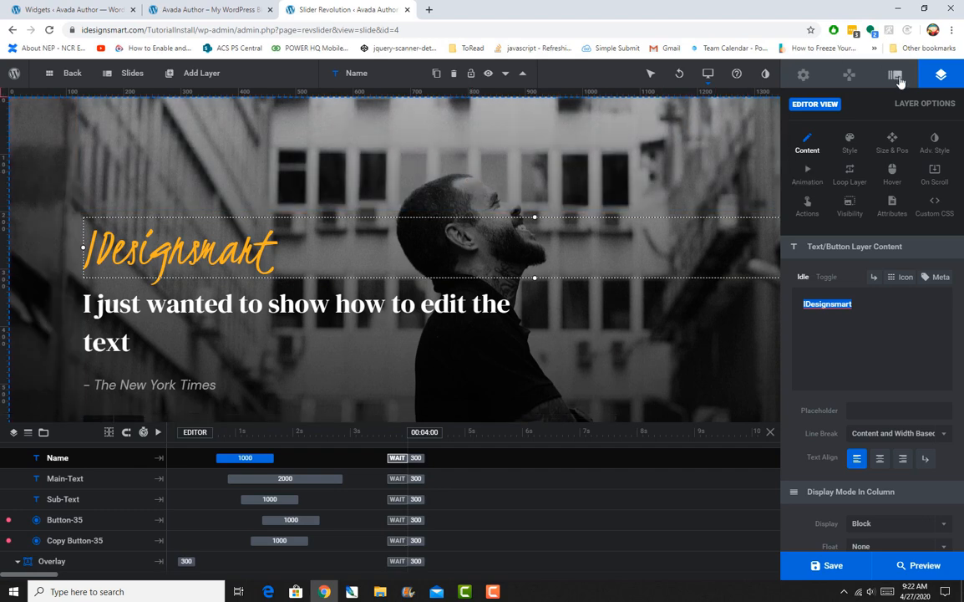
click(895, 75)
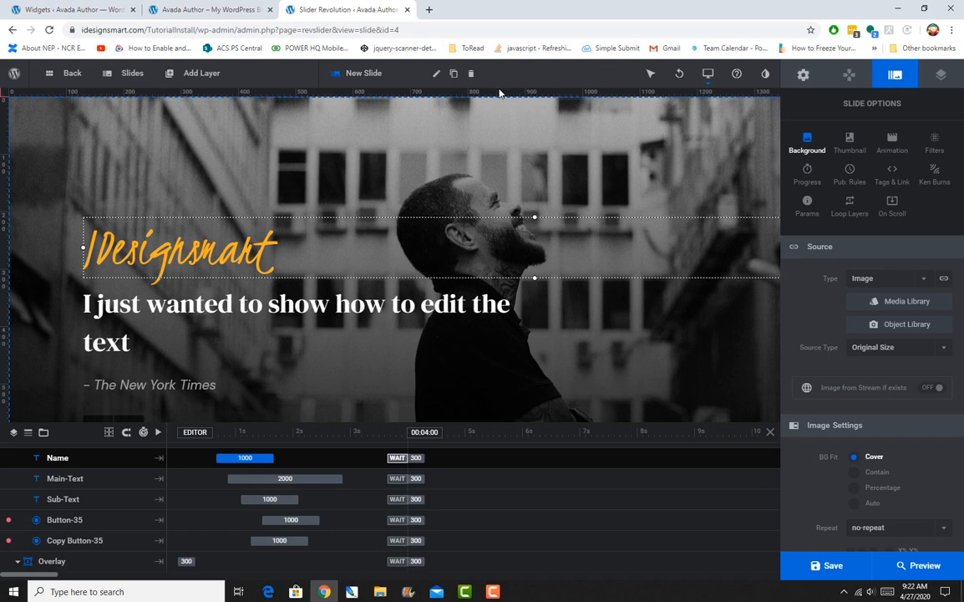
click(407, 10)
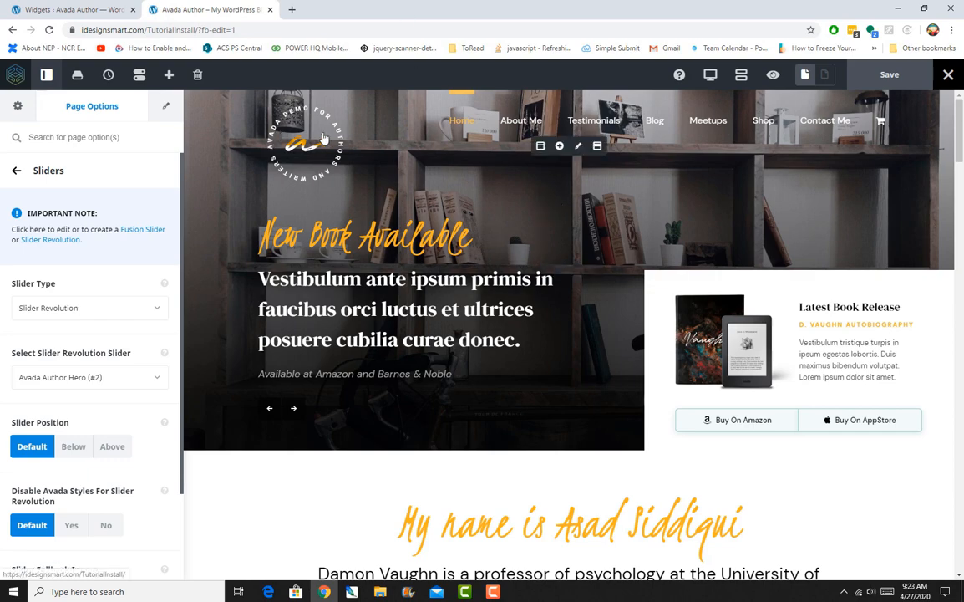
Open the container options of the intro section below the slider and review its general, background and design settings
scroll(631, 158, down, 2)
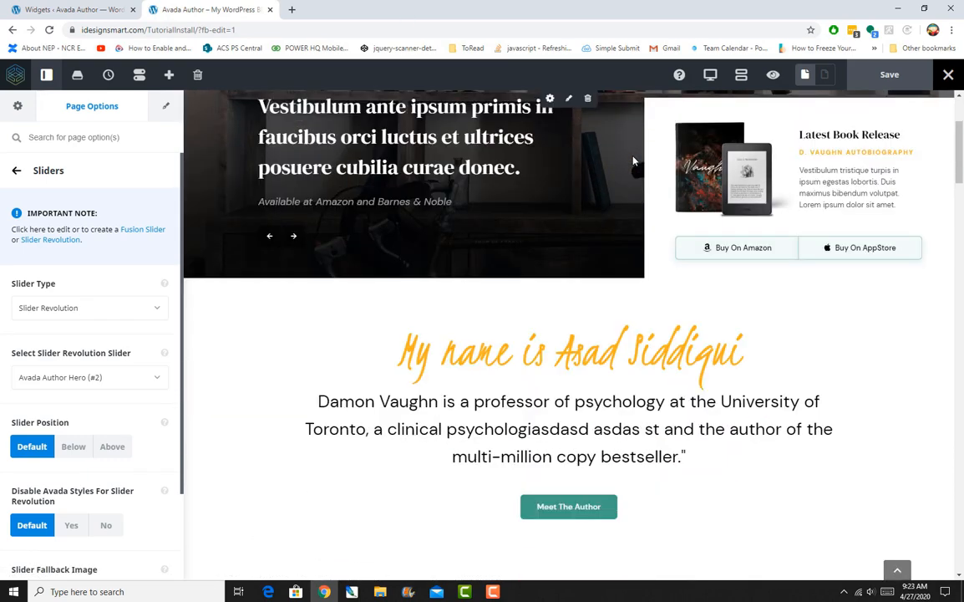
scroll(633, 160, down, 1)
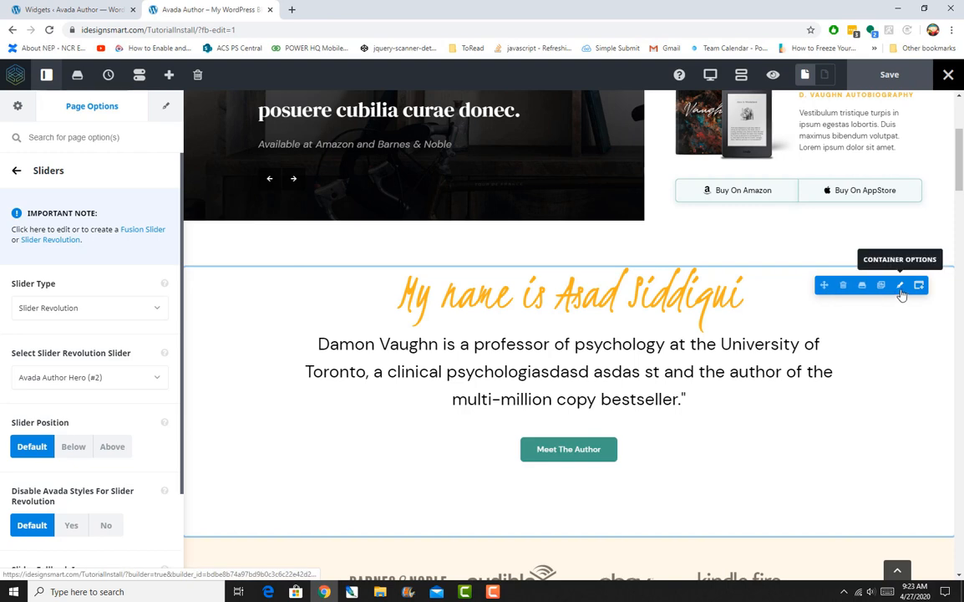
click(900, 286)
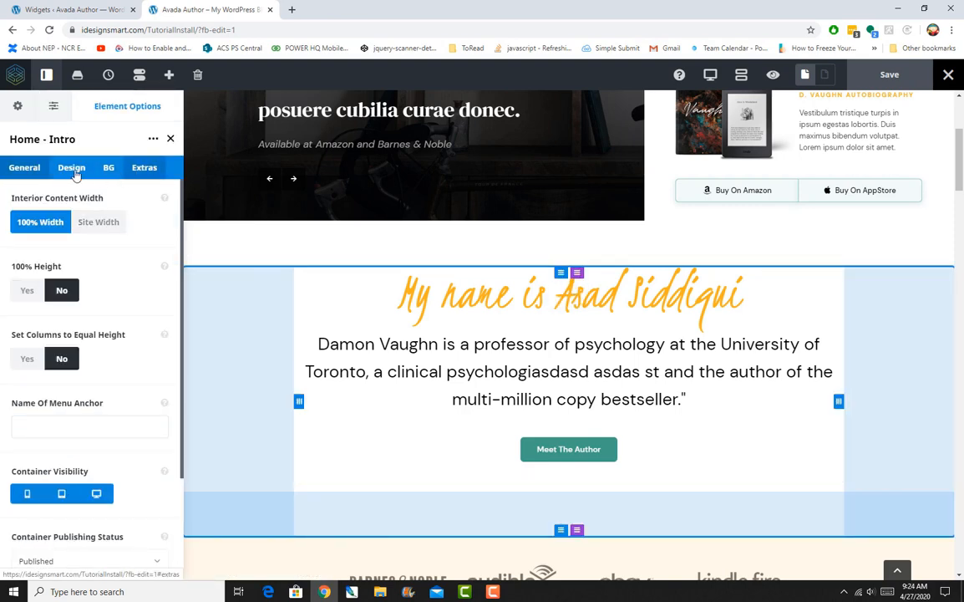
click(108, 168)
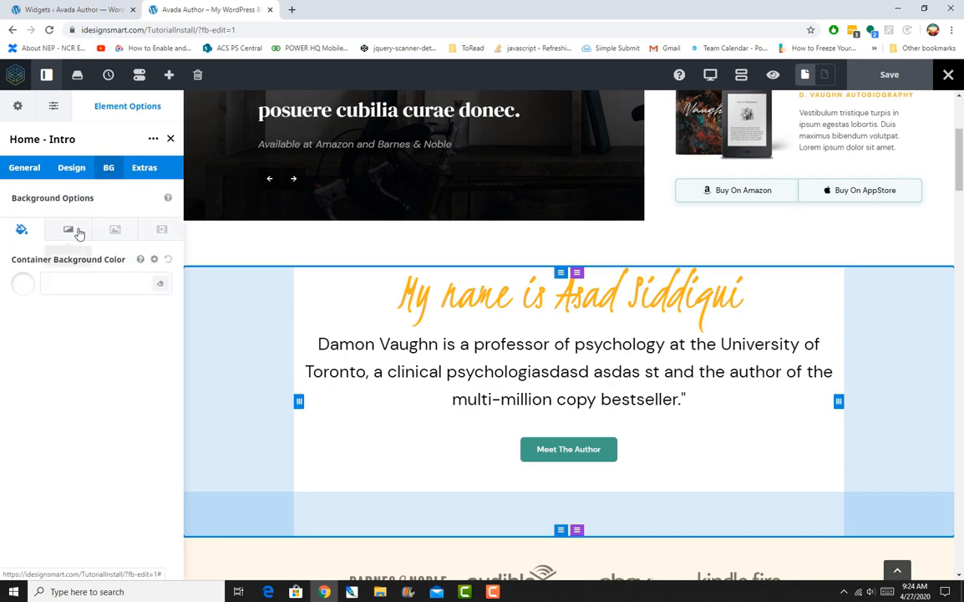
click(72, 168)
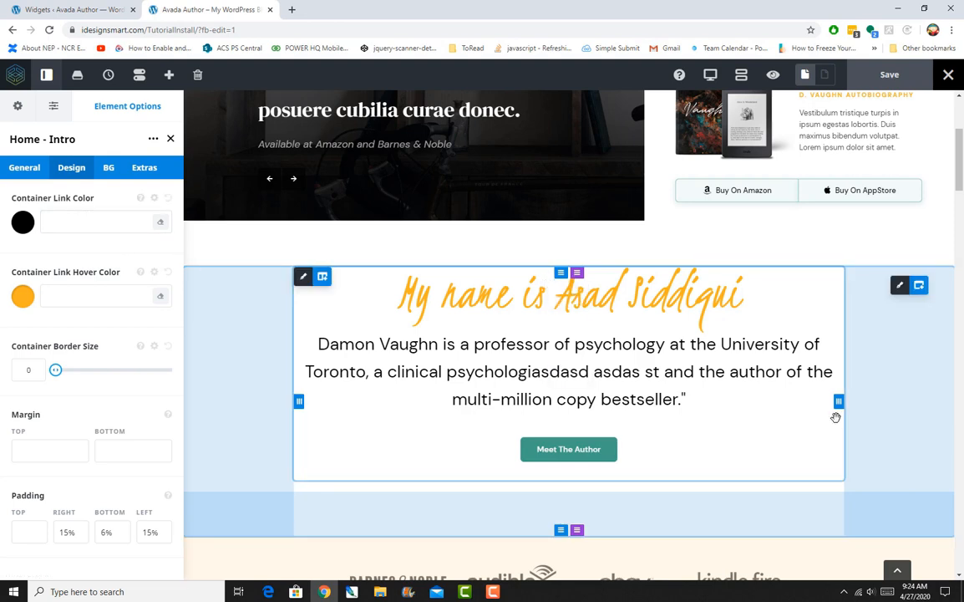
click(68, 535)
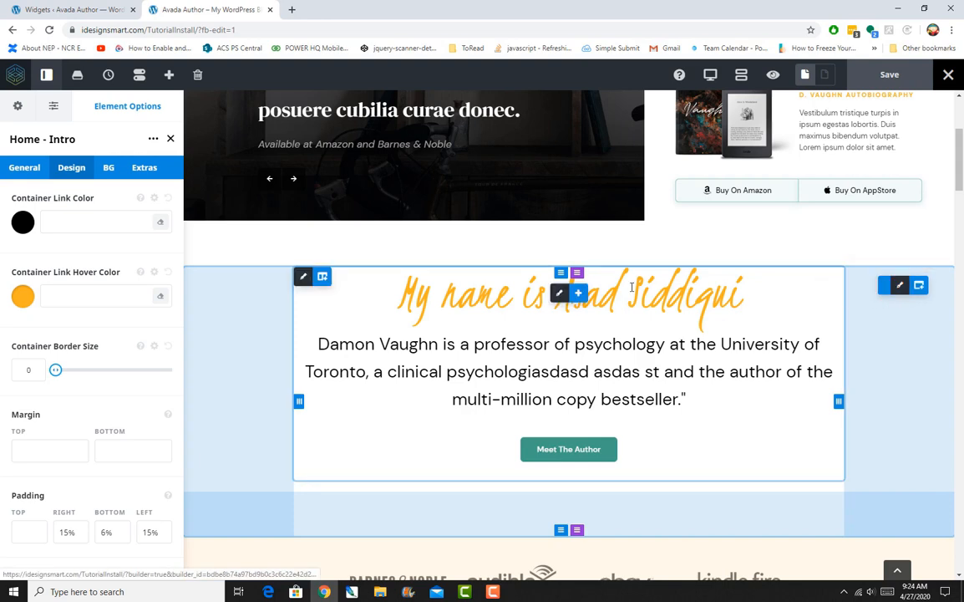
Set the size of the intro section's text column to 1/2 and check the resulting layout
mouse_move(306, 284)
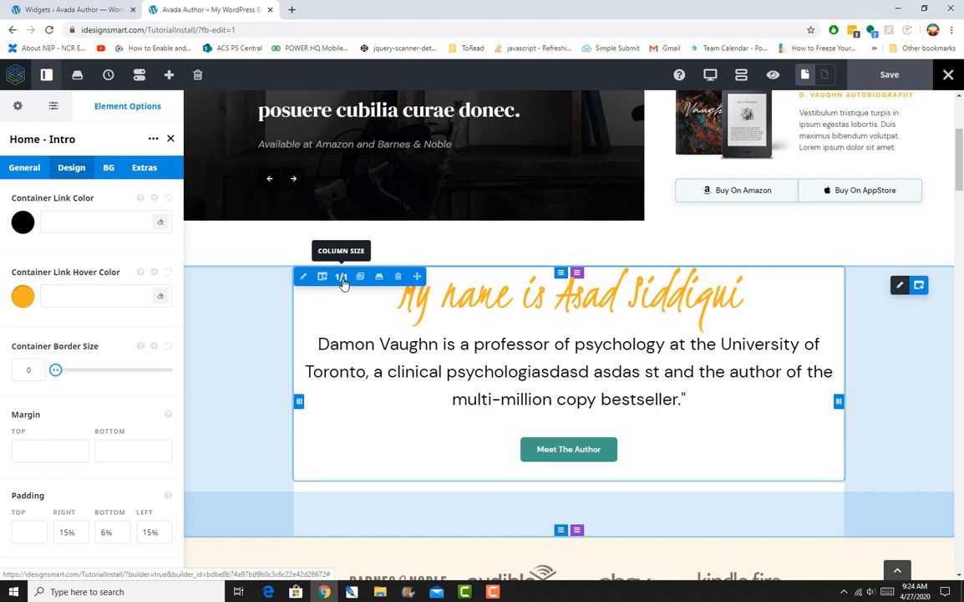
click(342, 282)
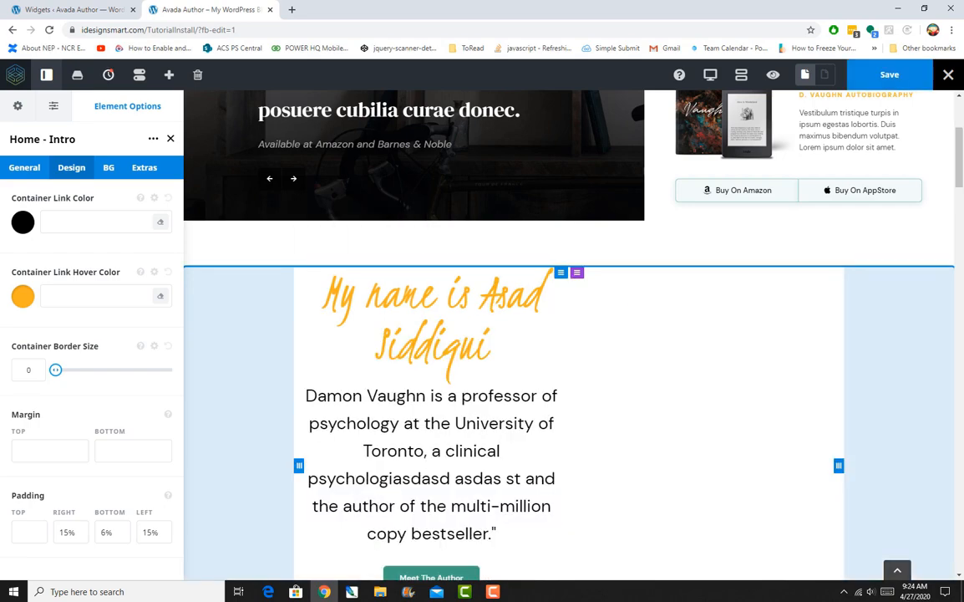
scroll(641, 405, down, 2)
scroll(642, 405, up, 1)
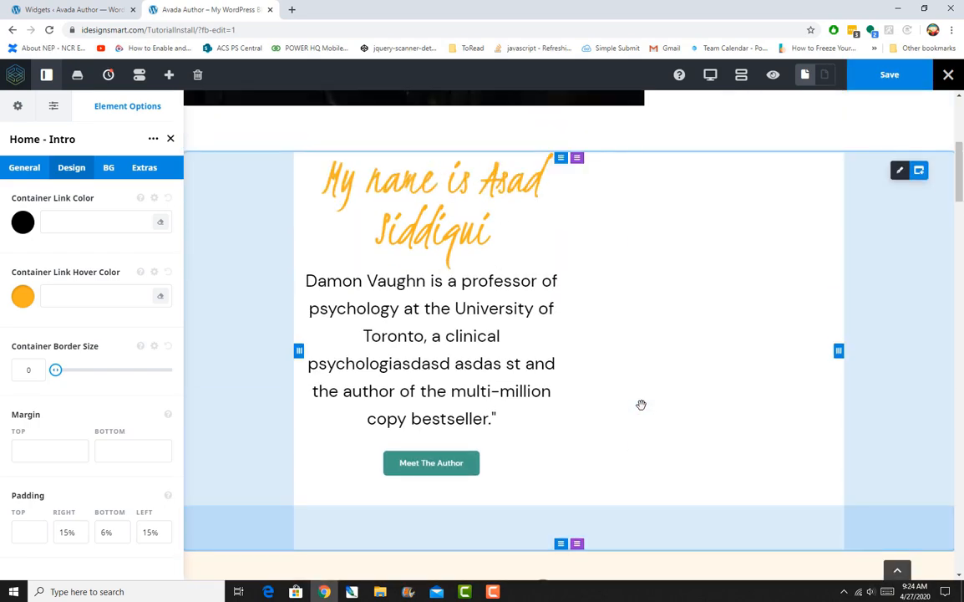
Set the intro text column's size back to 1/1
mouse_move(311, 164)
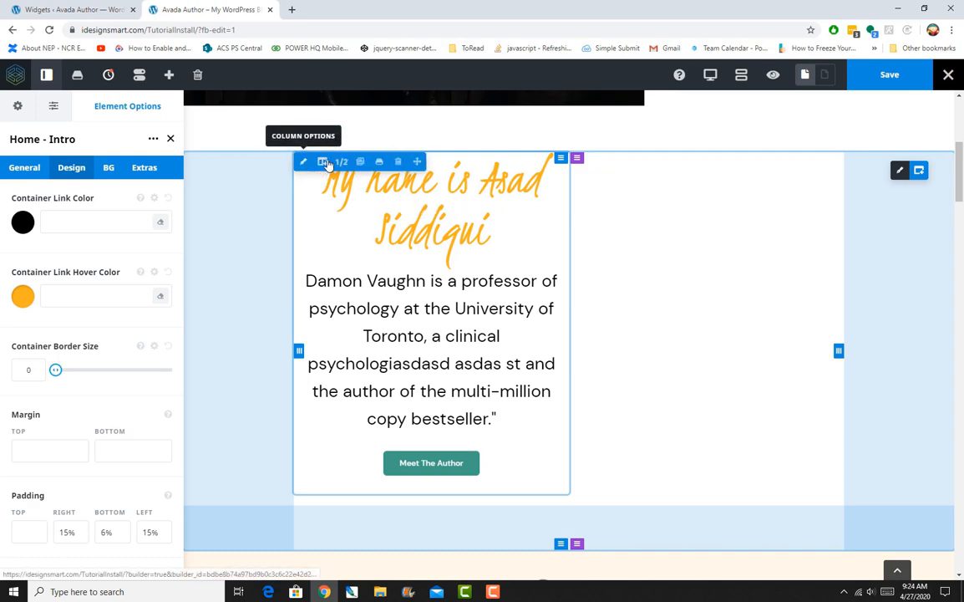
click(342, 161)
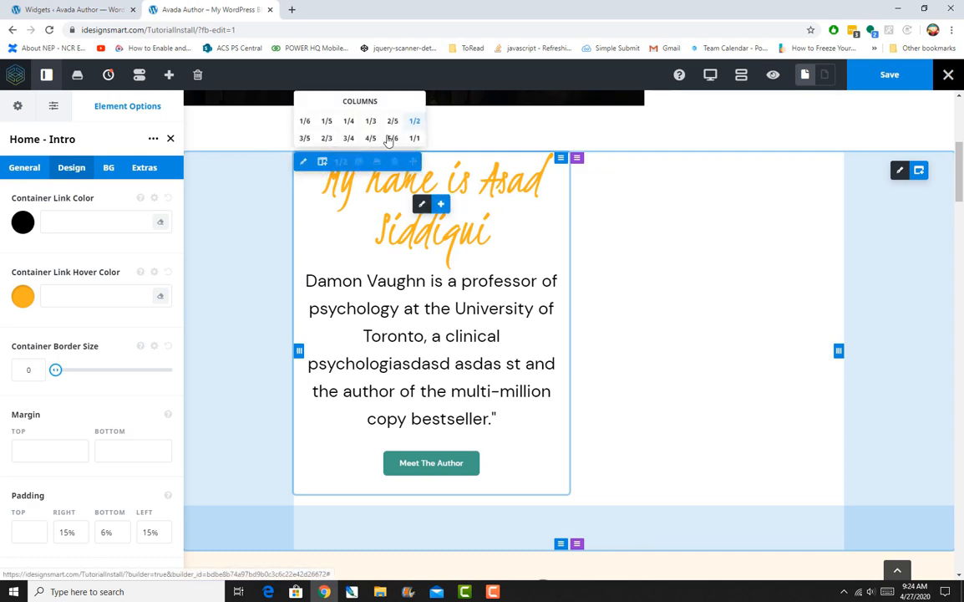
click(417, 139)
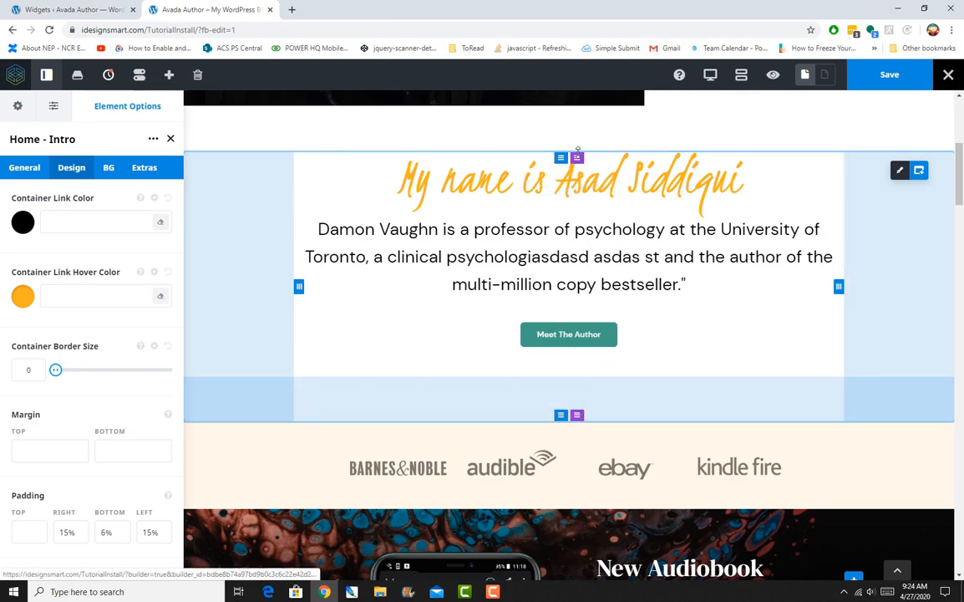
Set the Home - Intro container's top and bottom margins to 0px and its right padding to 12%
drag(578, 165, 576, 138)
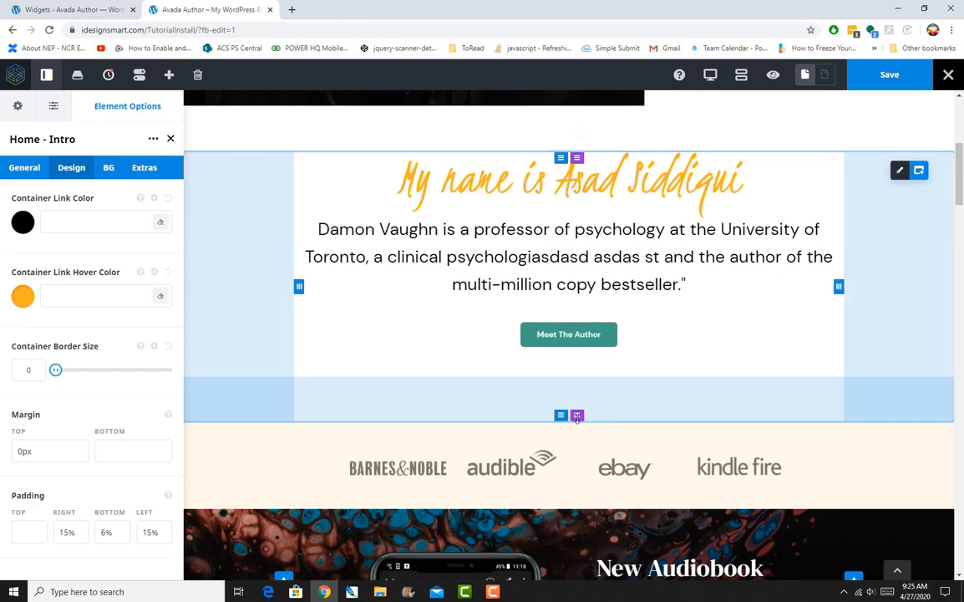
drag(576, 415, 580, 360)
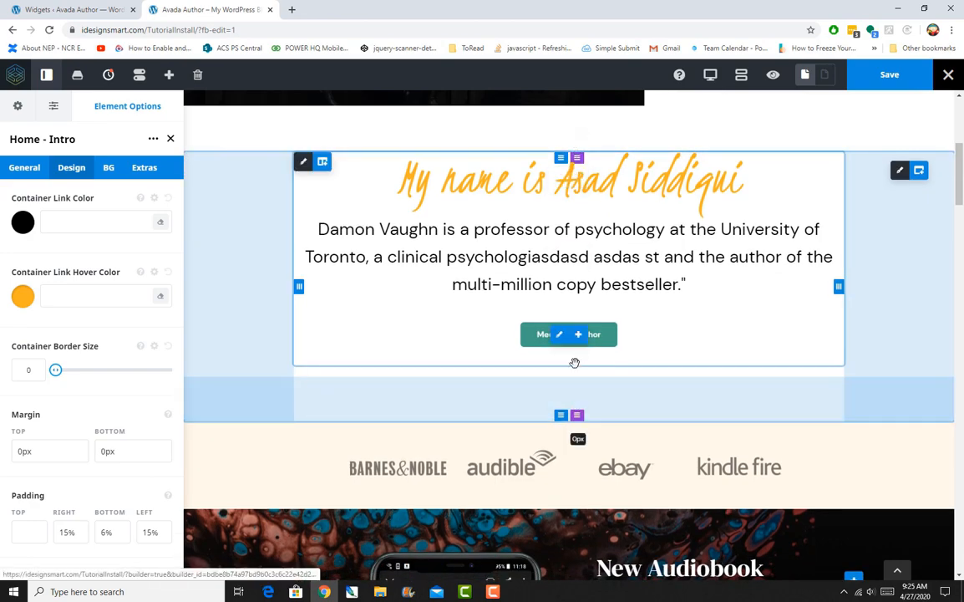
mouse_move(577, 414)
mouse_down()
mouse_move(574, 470)
mouse_move(576, 416)
mouse_up()
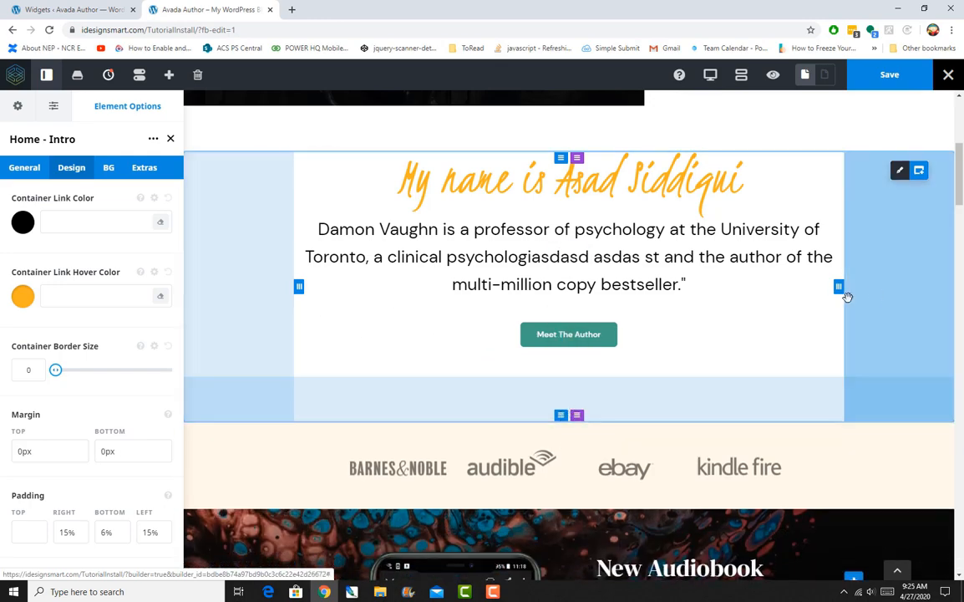
drag(836, 286, 858, 285)
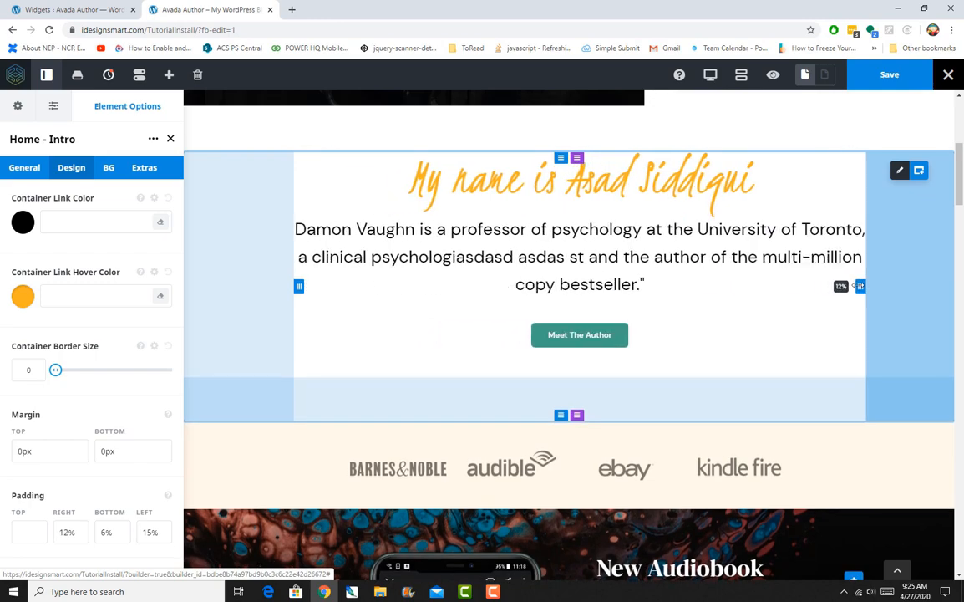
Set the Home - Intro container's right padding to 13%
drag(856, 287, 851, 287)
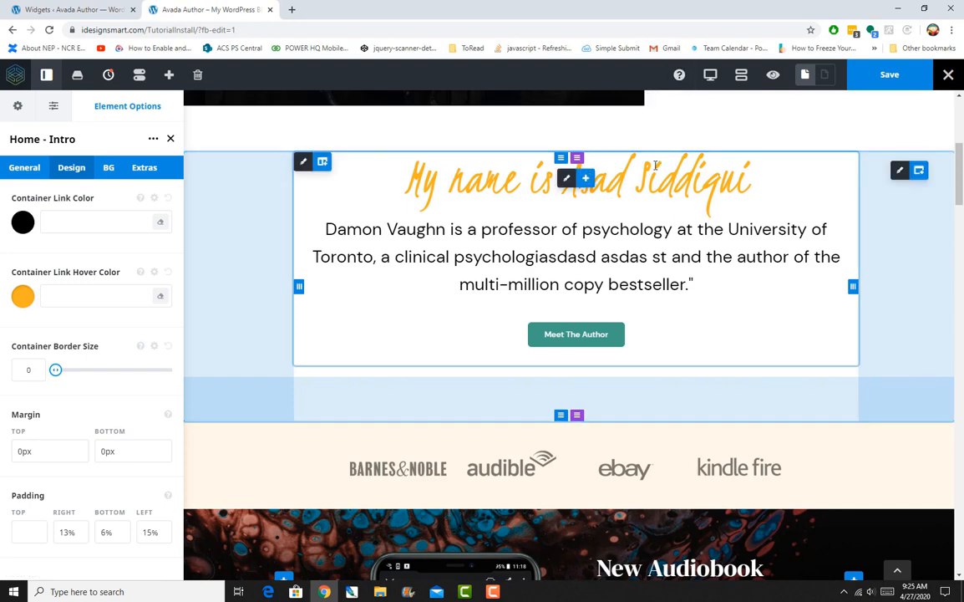
Open the intro heading's Title options, view its content in Text mode, and delete the surname directly in the page heading
click(568, 181)
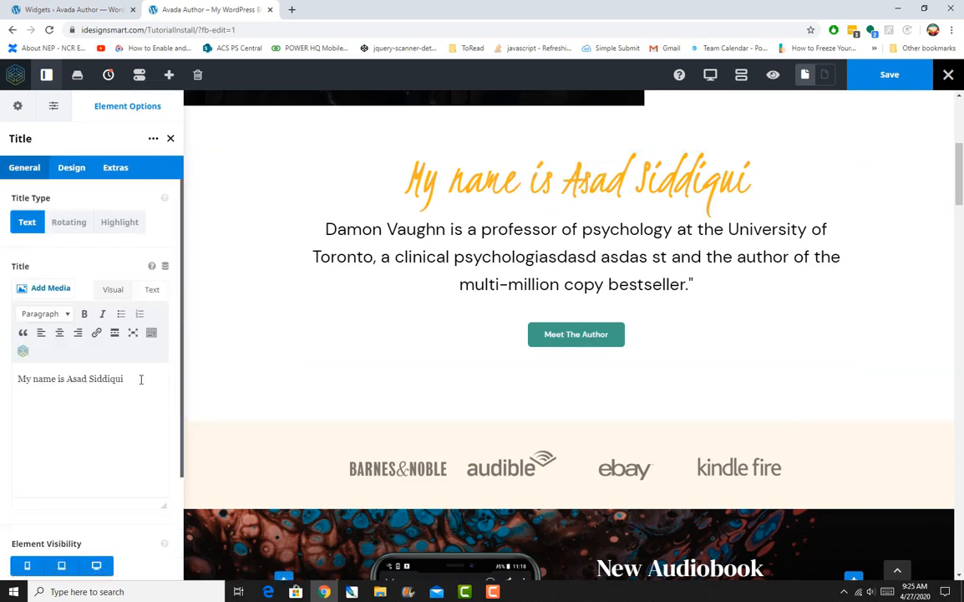
drag(124, 379, 17, 378)
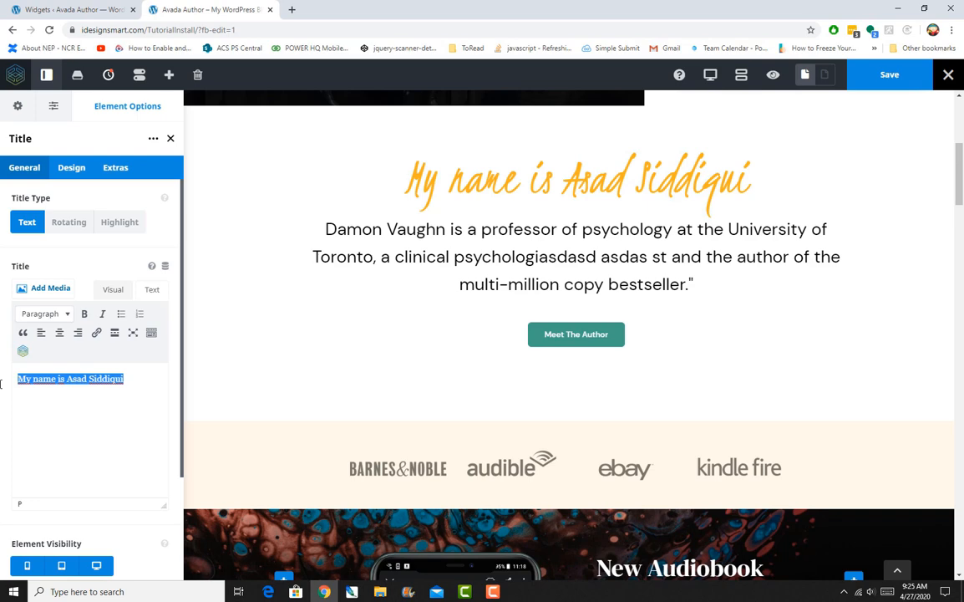
click(151, 290)
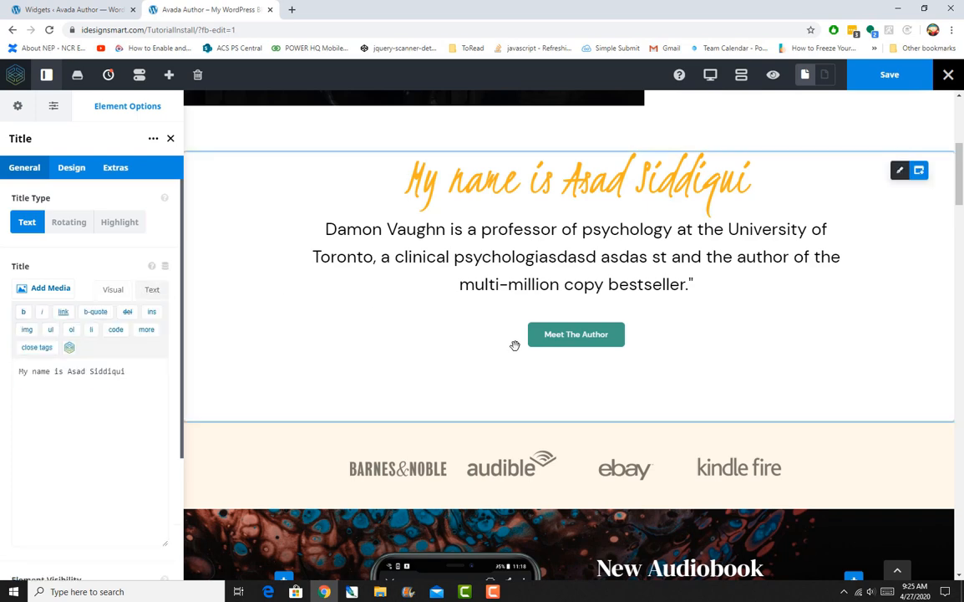
double_click(621, 178)
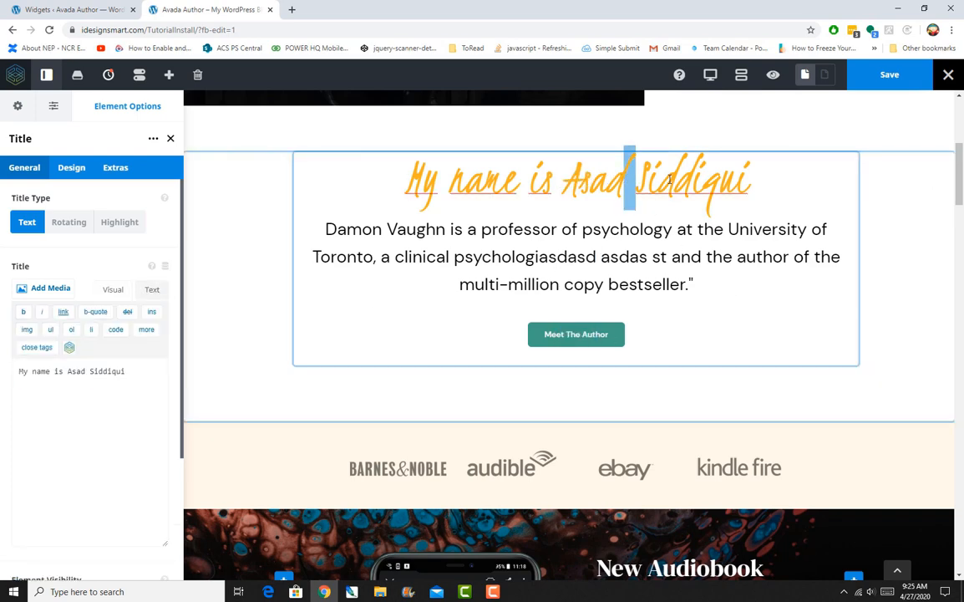
key(Right)
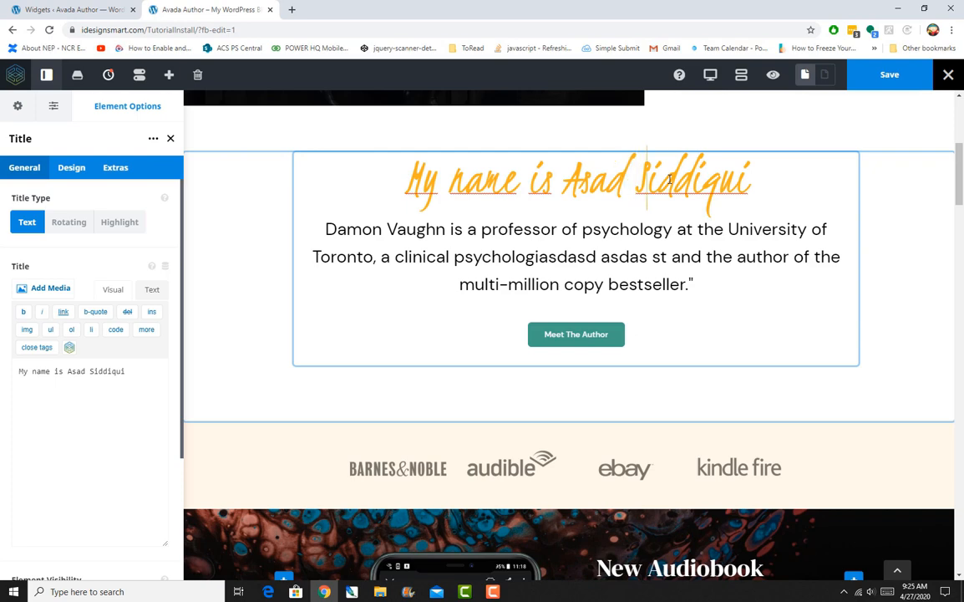
key(End)
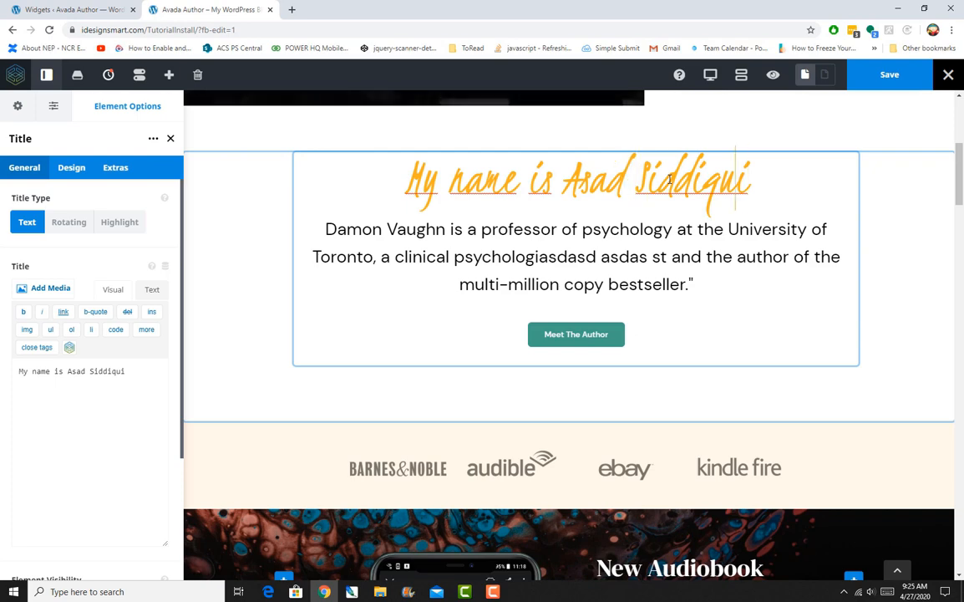
key(BackSpace)
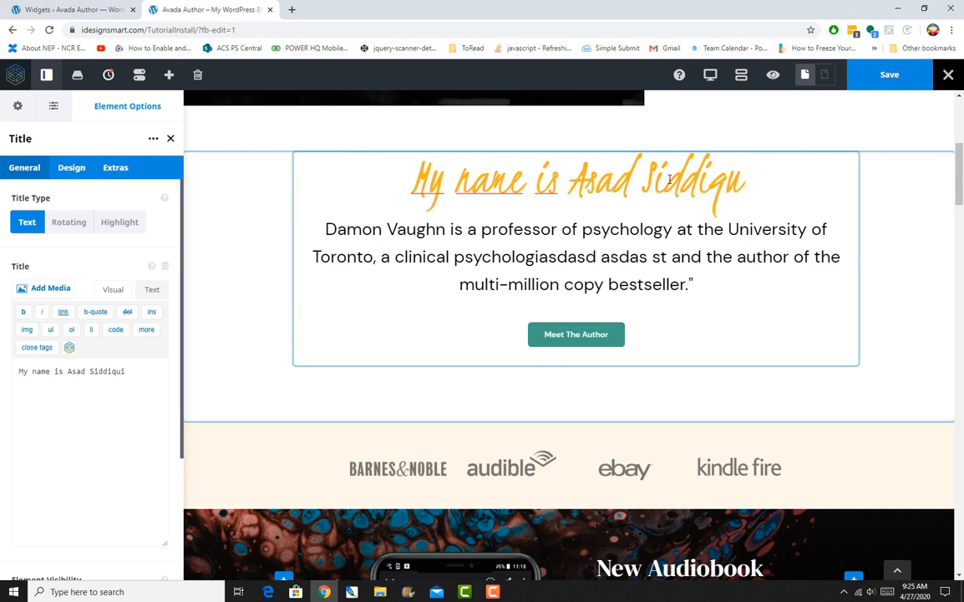
key(BackSpace)
key(BackSpace)
key(BackSpace)
key(BackSpace)
key(BackSpace)
key(BackSpace)
key(BackSpace)
key(BackSpace)
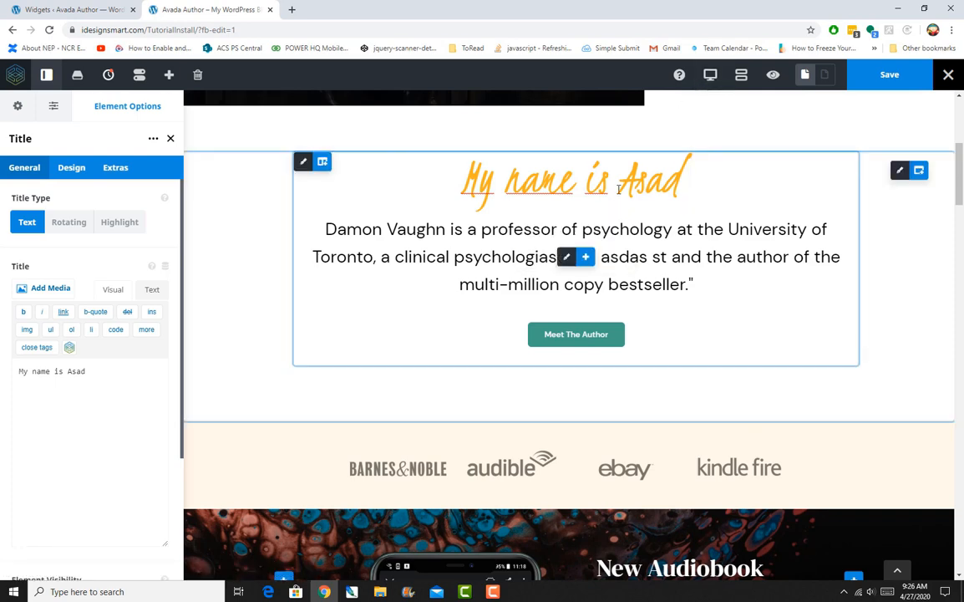
Remove the word "asdas" from the paragraph under the intro heading and save the page
click(568, 259)
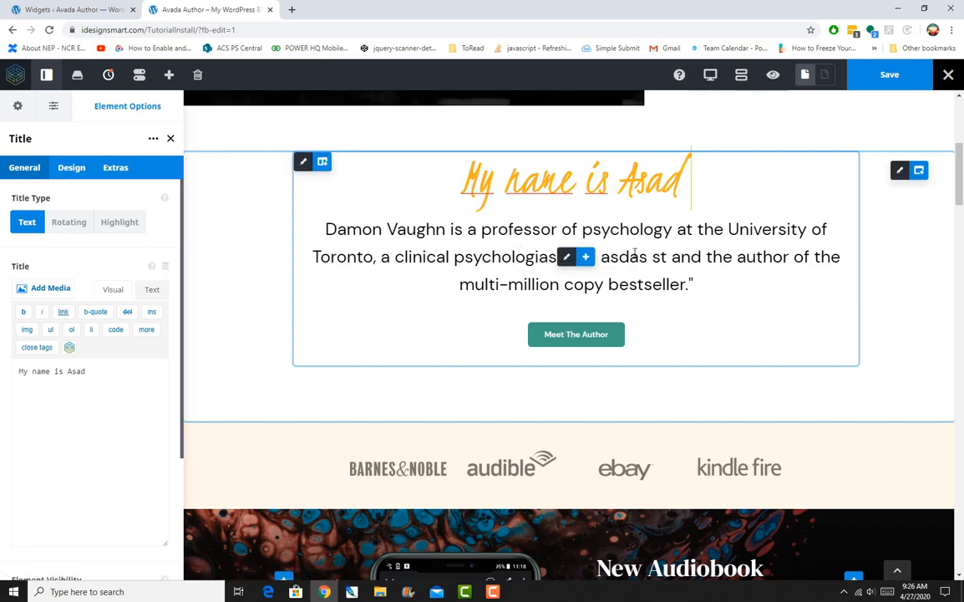
double_click(625, 256)
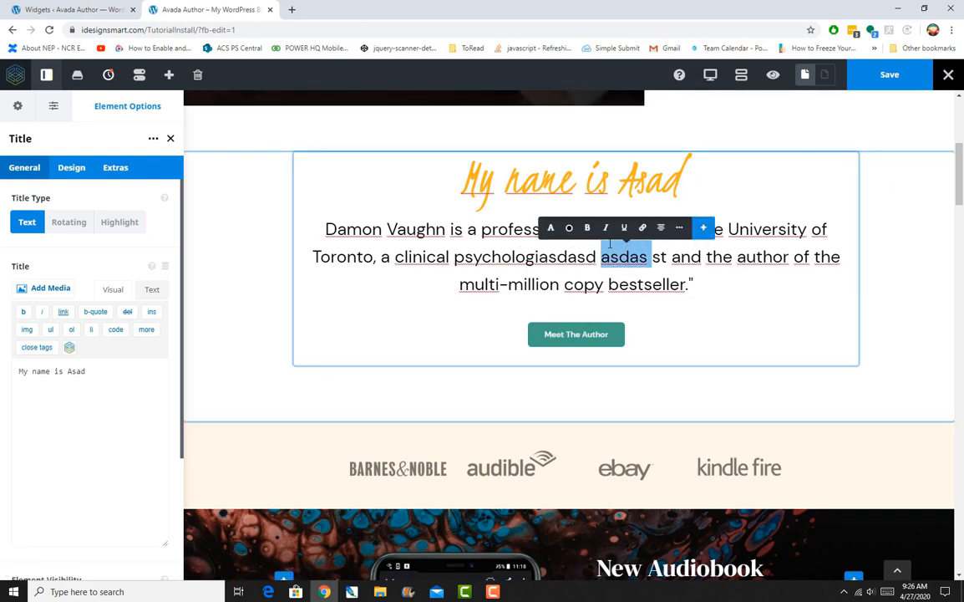
key(BackSpace)
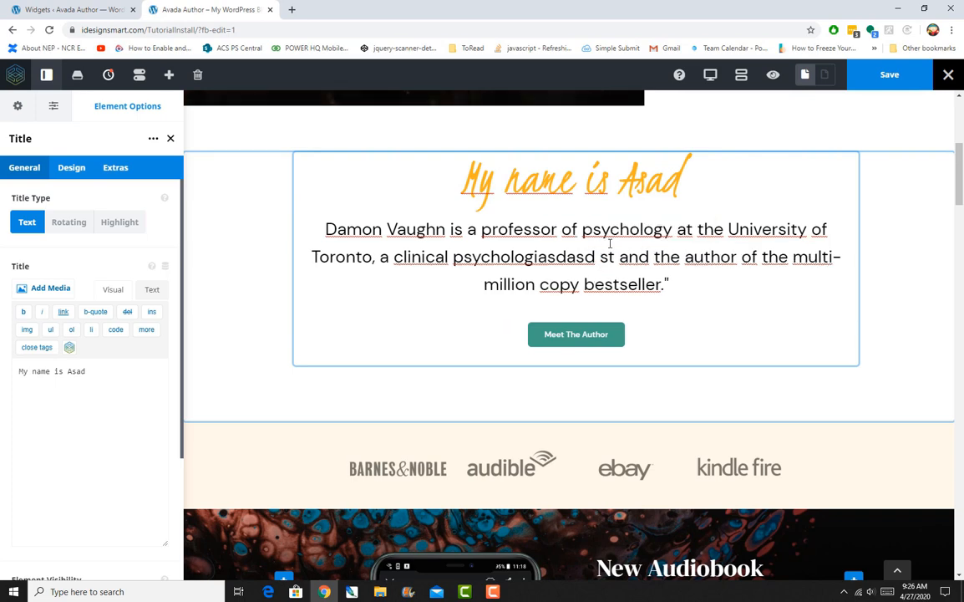
click(891, 75)
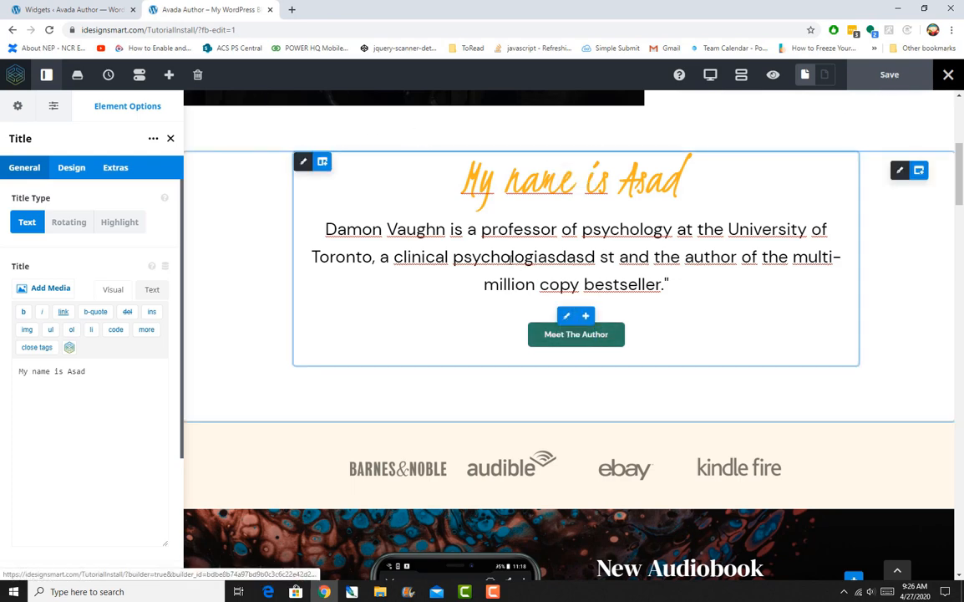
Clone the heading element in the intro section and select the text of the lower copy
mouse_move(323, 162)
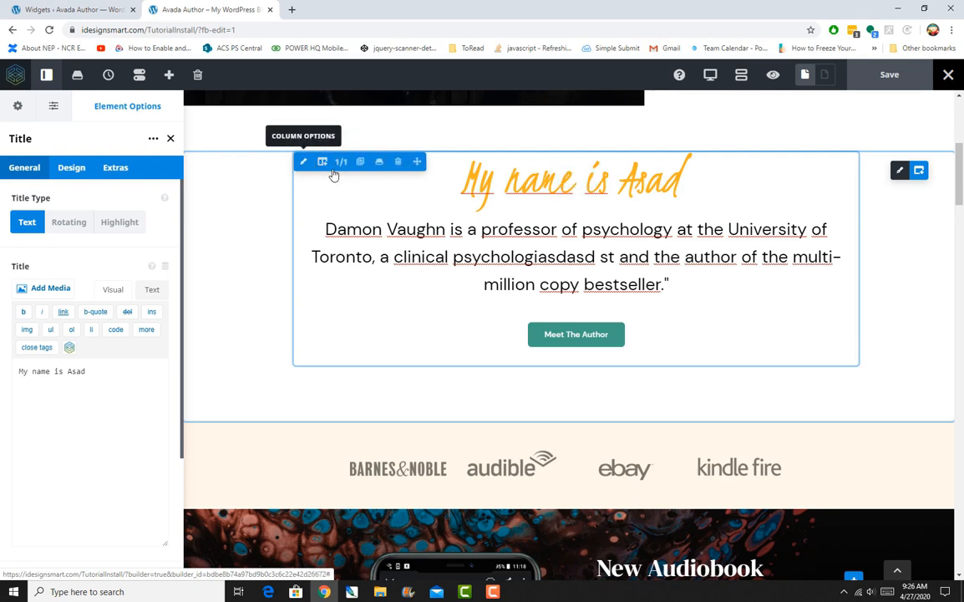
mouse_move(577, 335)
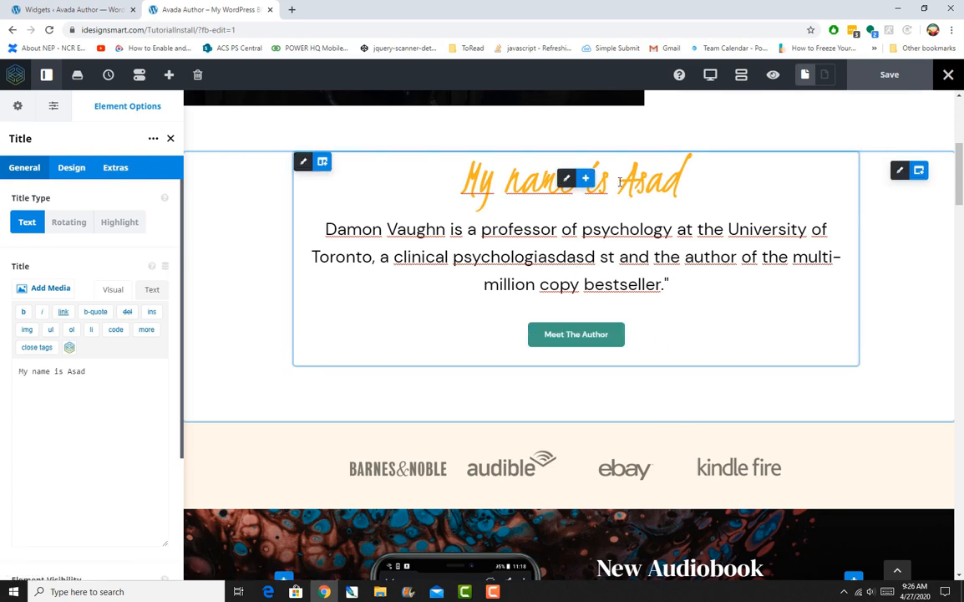
mouse_move(589, 187)
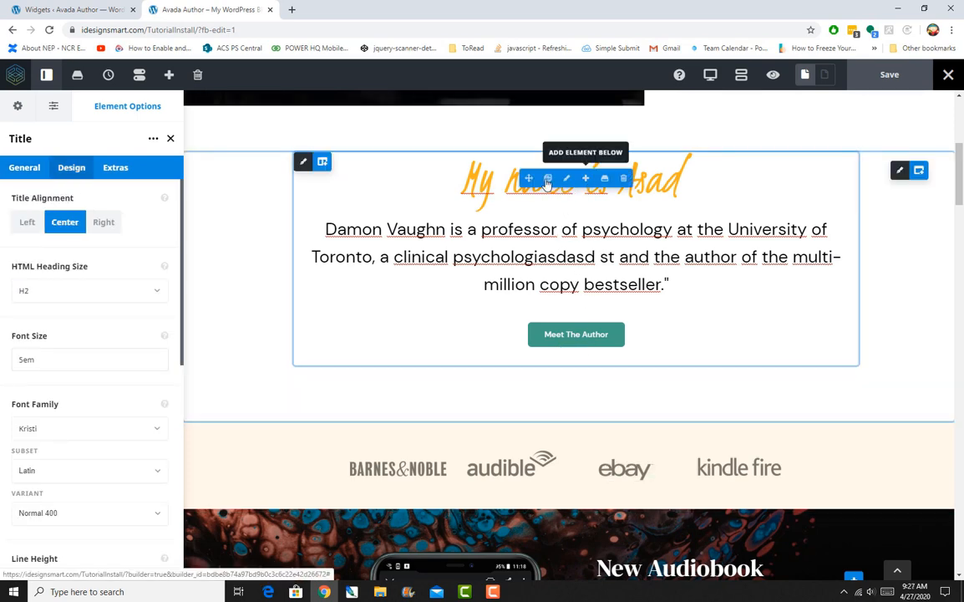
click(547, 179)
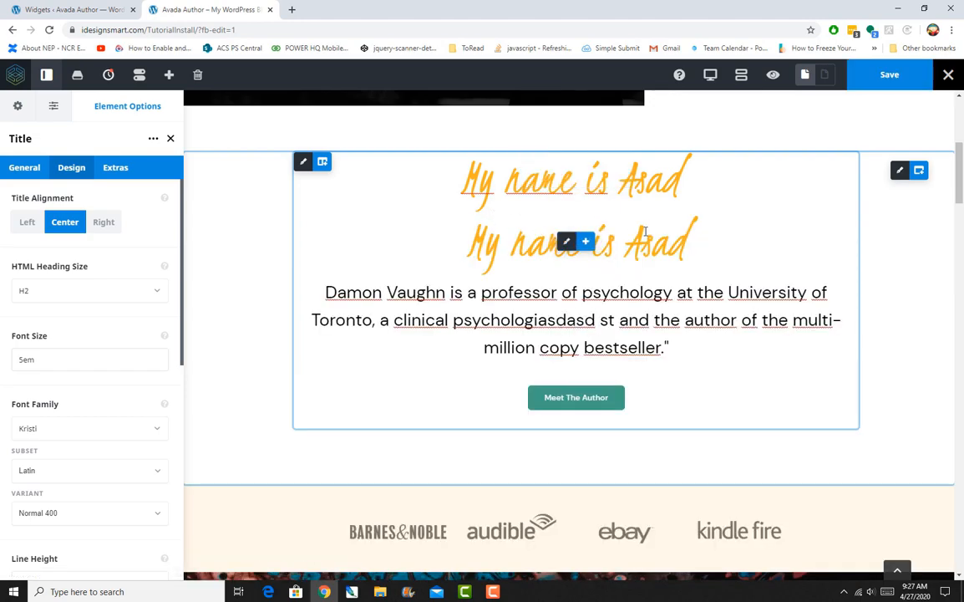
drag(702, 237, 419, 239)
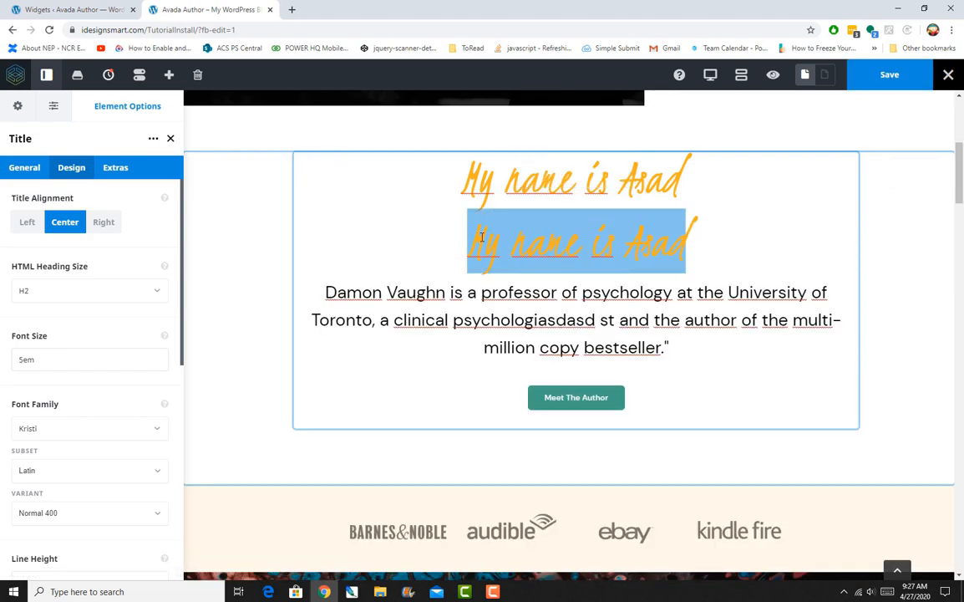
drag(482, 237, 415, 237)
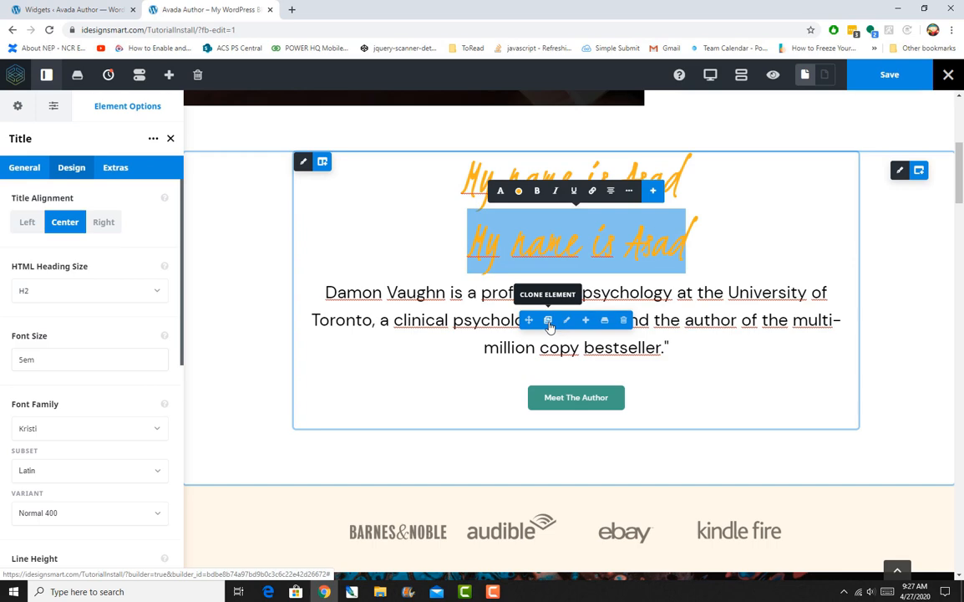
Clone the intro paragraph and move one copy below the Meet The Author button
click(549, 321)
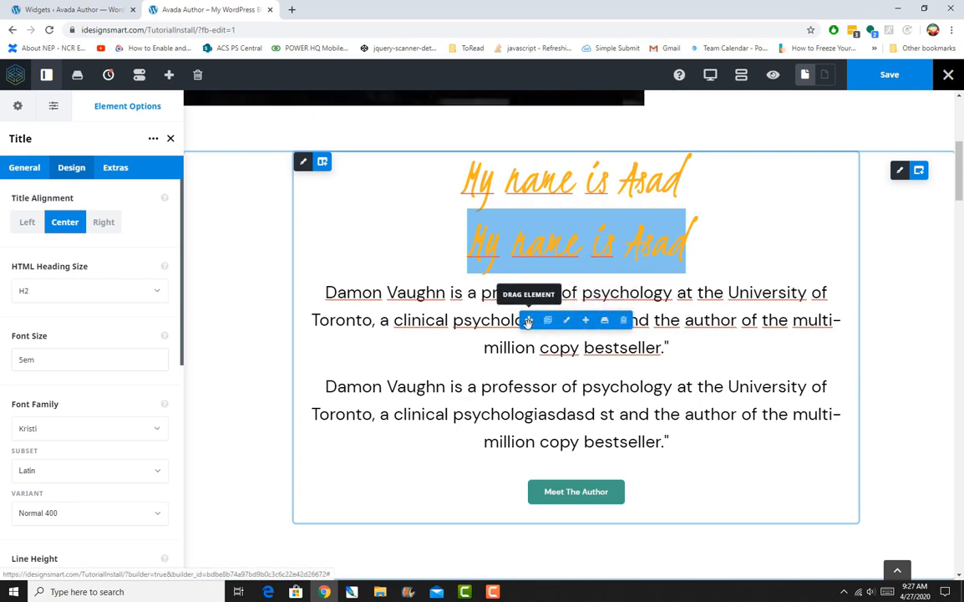
drag(528, 322, 536, 526)
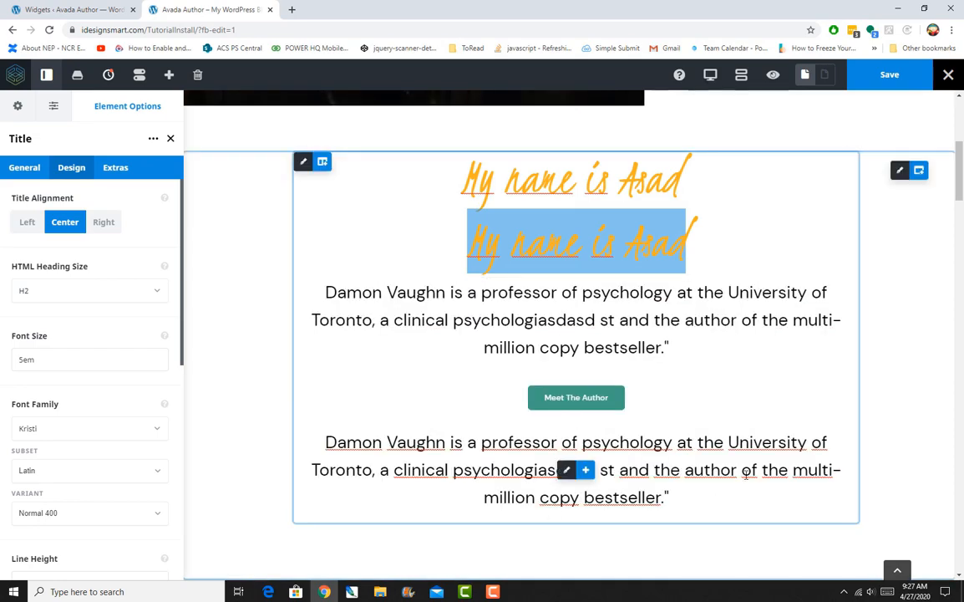
Move the upper of the two headings below the Meet The Author button, directly above the second paragraph
scroll(746, 473, down, 3)
scroll(746, 473, up, 2)
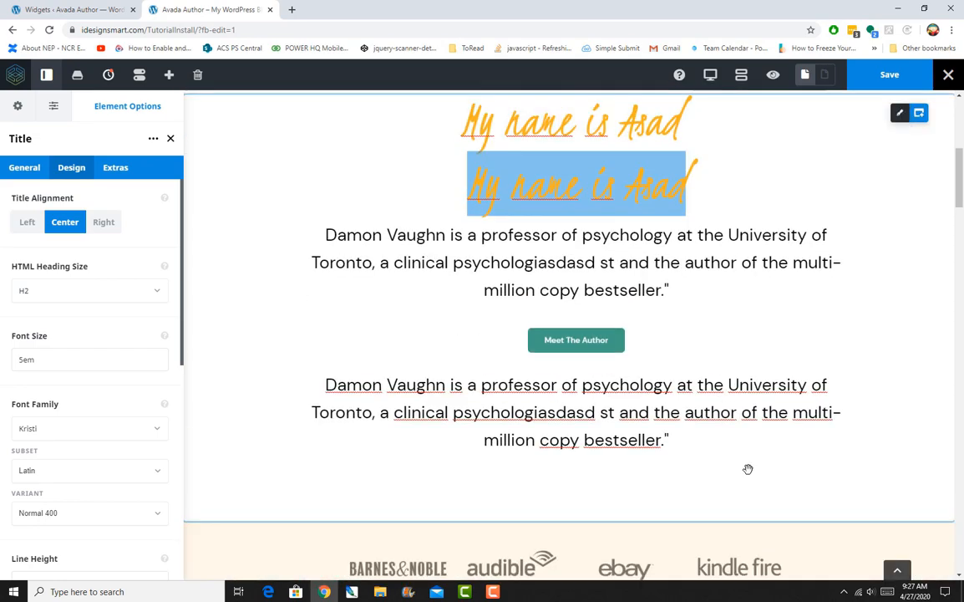
click(719, 210)
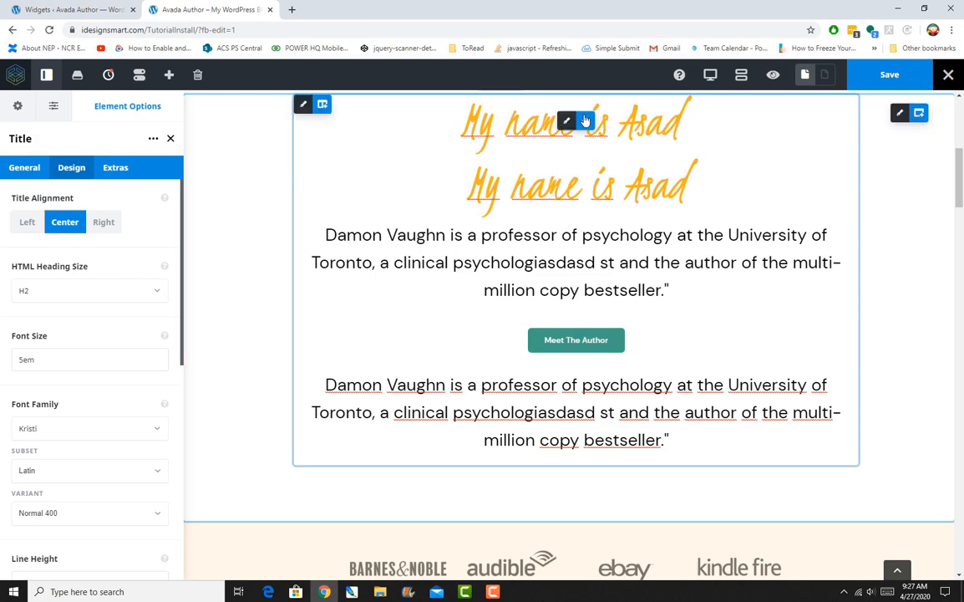
mouse_move(586, 121)
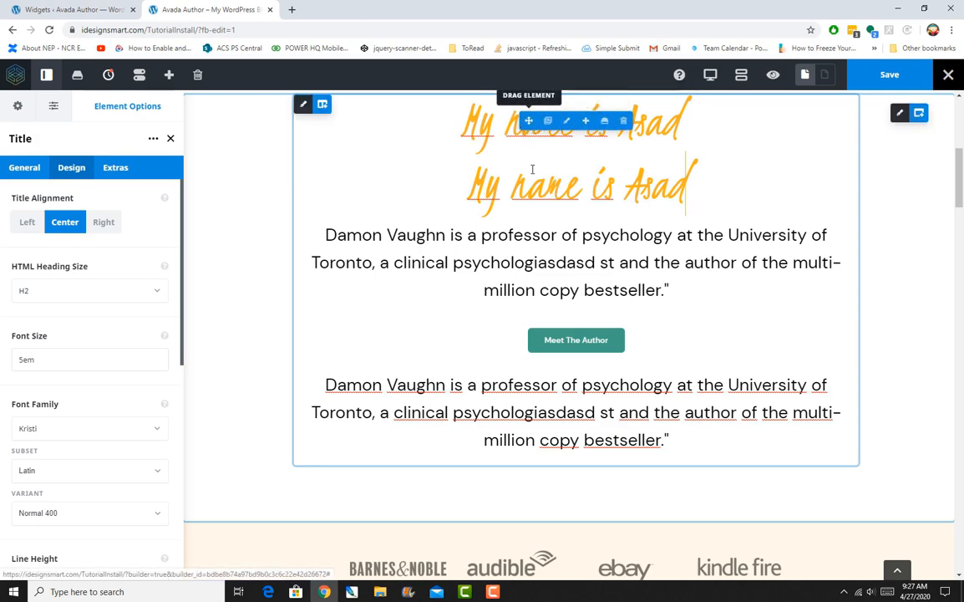
drag(529, 120, 535, 372)
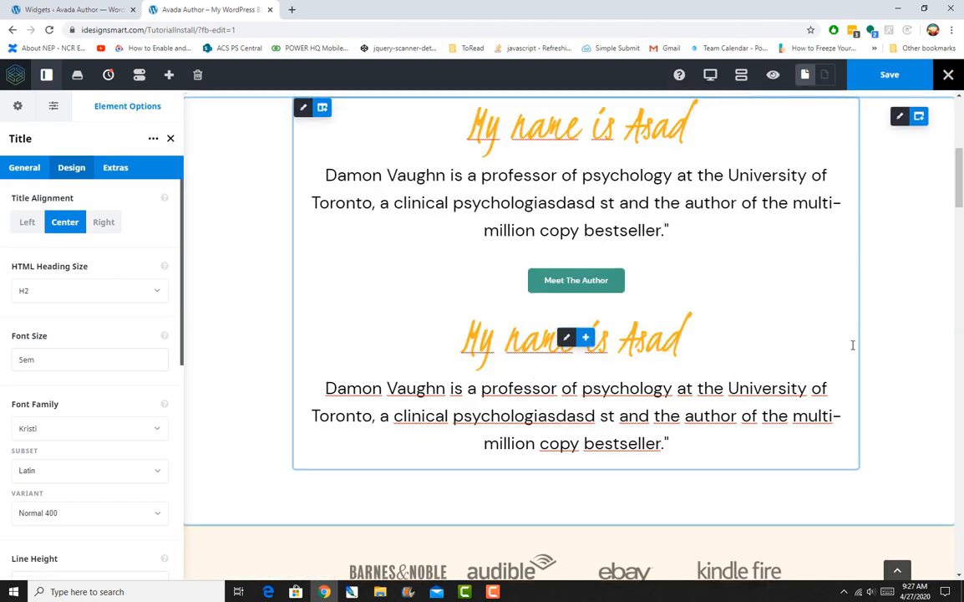
Clone the Meet The Author button and move the copy below the second paragraph
scroll(886, 344, up, 3)
scroll(853, 345, down, 3)
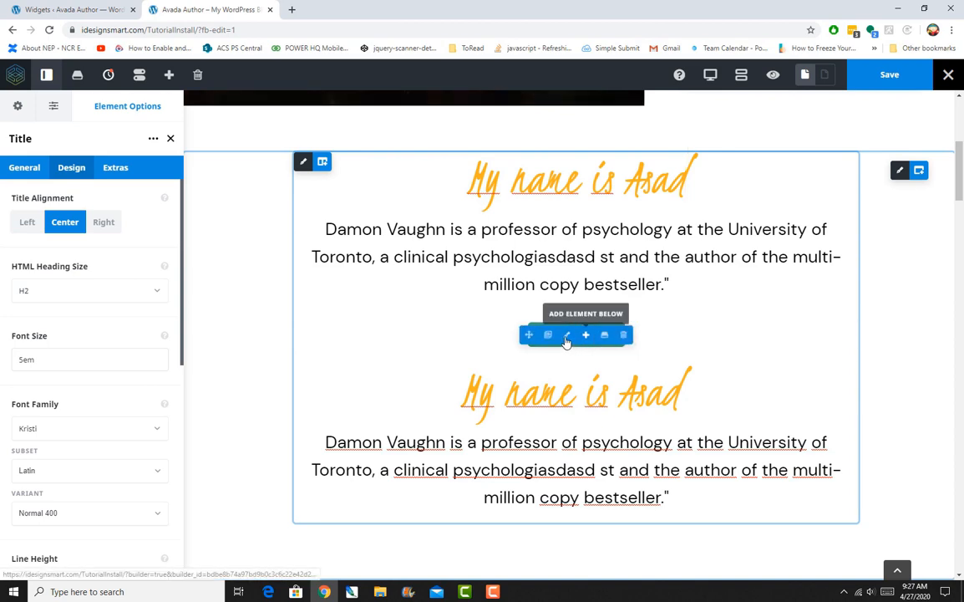
click(549, 335)
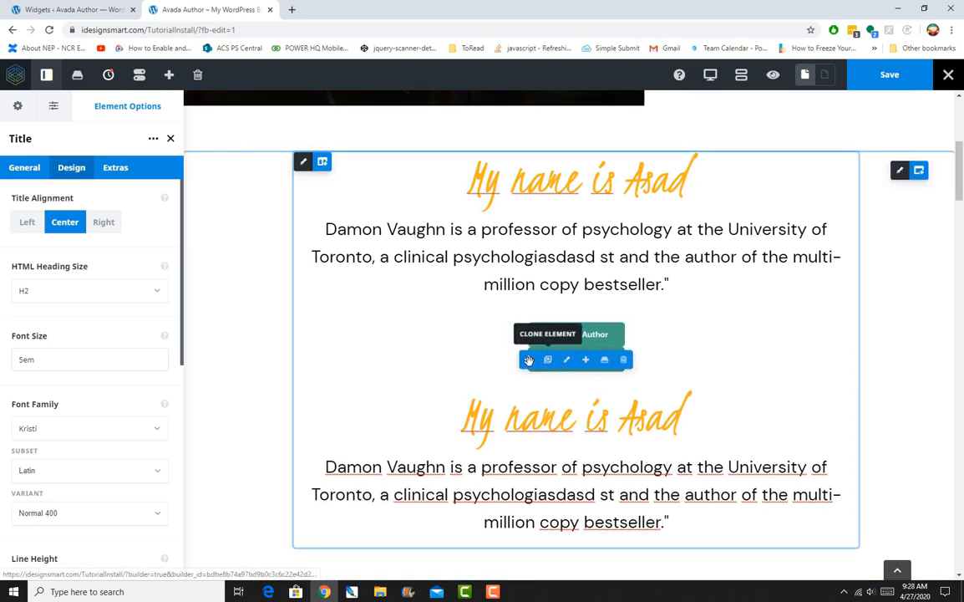
mouse_move(528, 359)
mouse_down()
mouse_move(600, 496)
mouse_move(585, 538)
mouse_move(574, 471)
mouse_up()
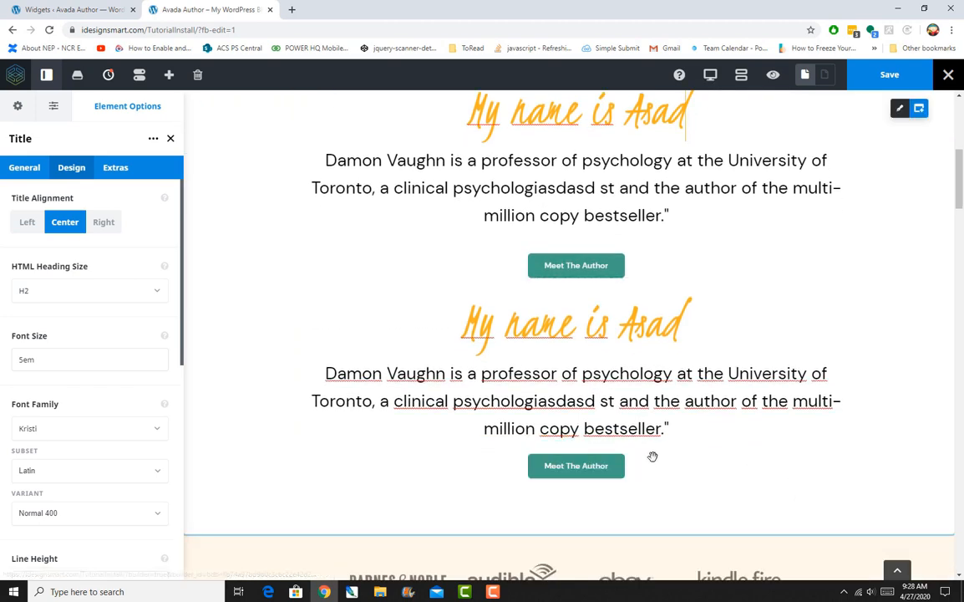
Open the lower button's options, replace its button text with the author's first name, and review the duplicated intro blocks
click(567, 471)
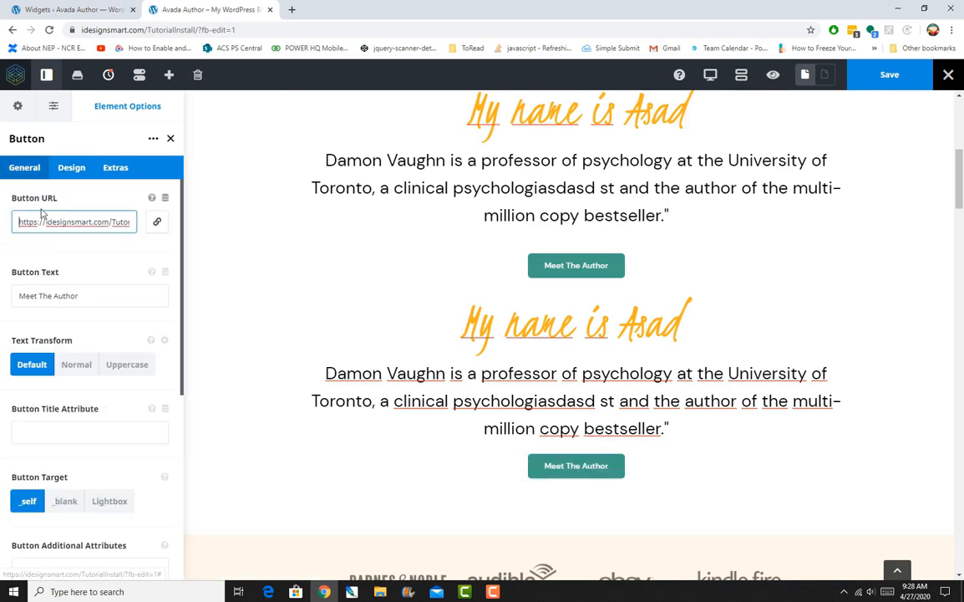
drag(15, 222, 245, 222)
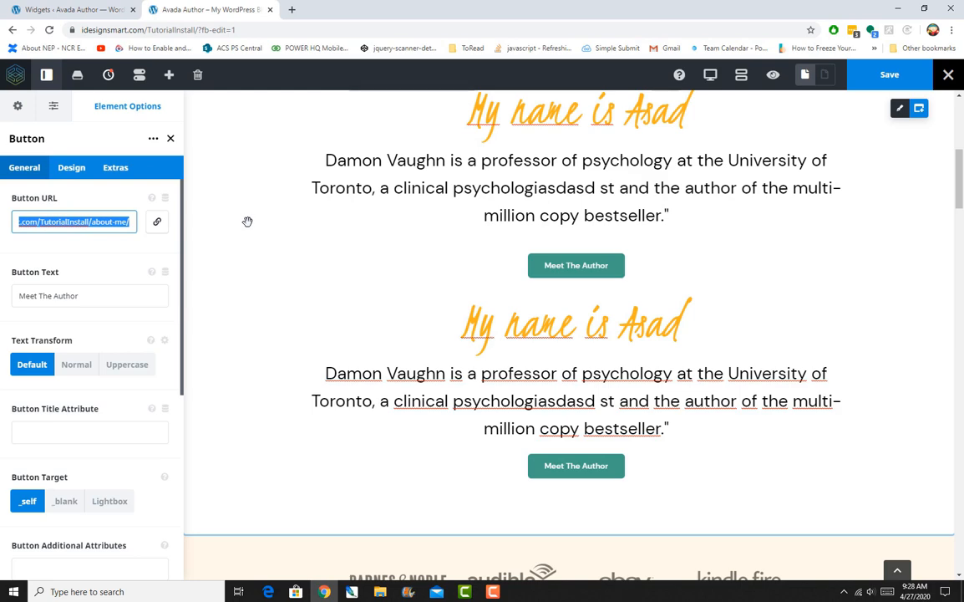
drag(86, 298, 40, 297)
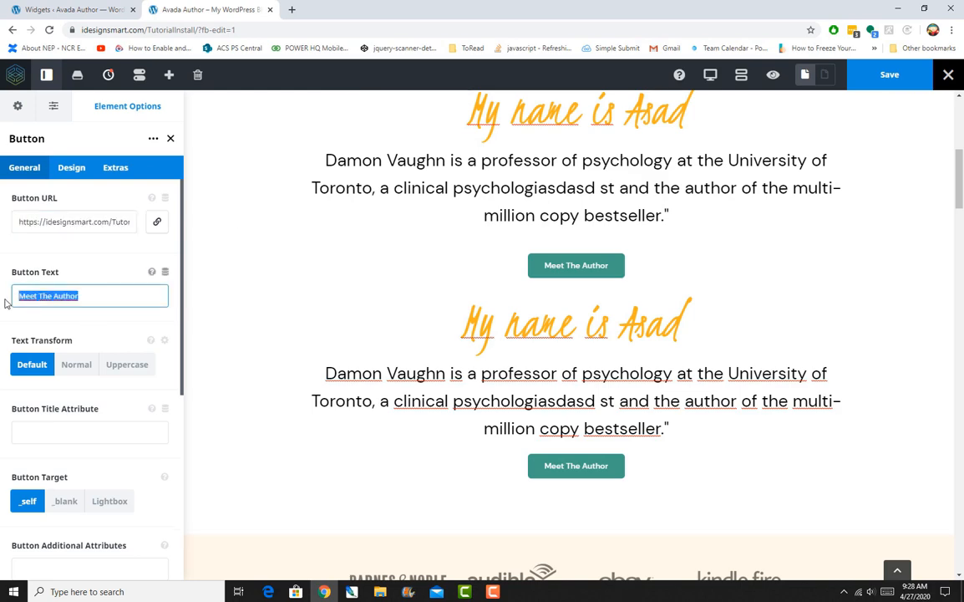
text(Asad)
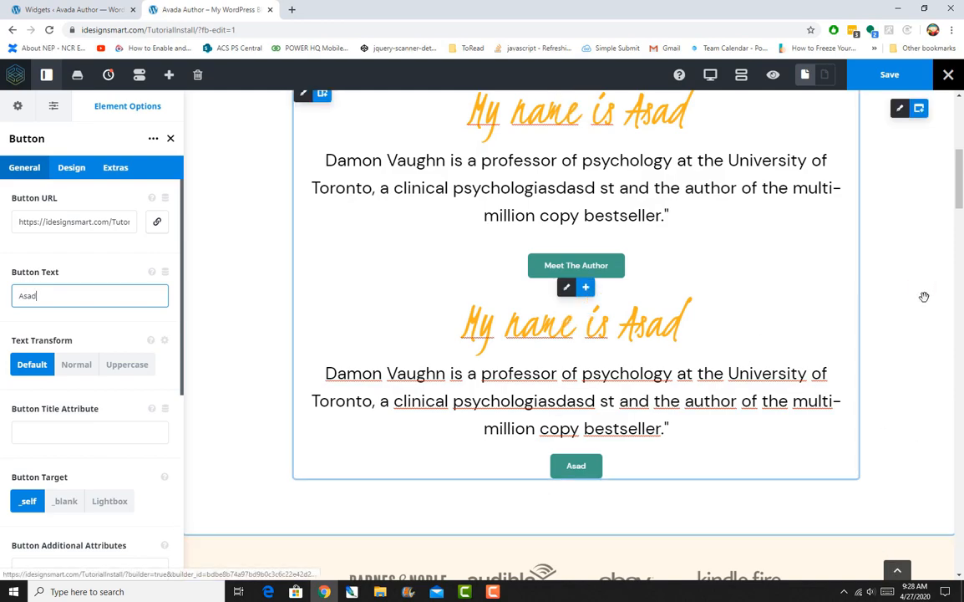
scroll(671, 376, up, 3)
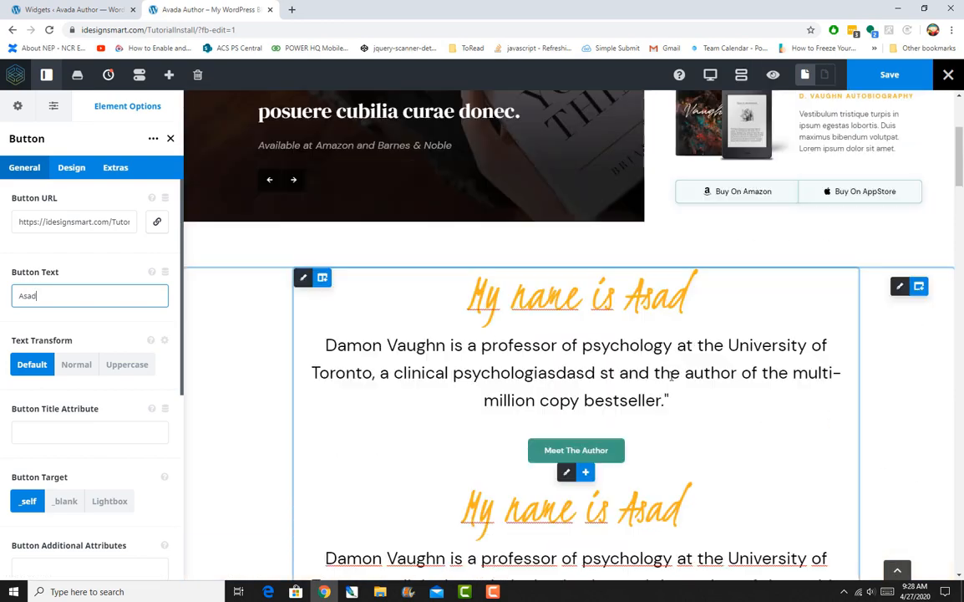
scroll(671, 376, down, 4)
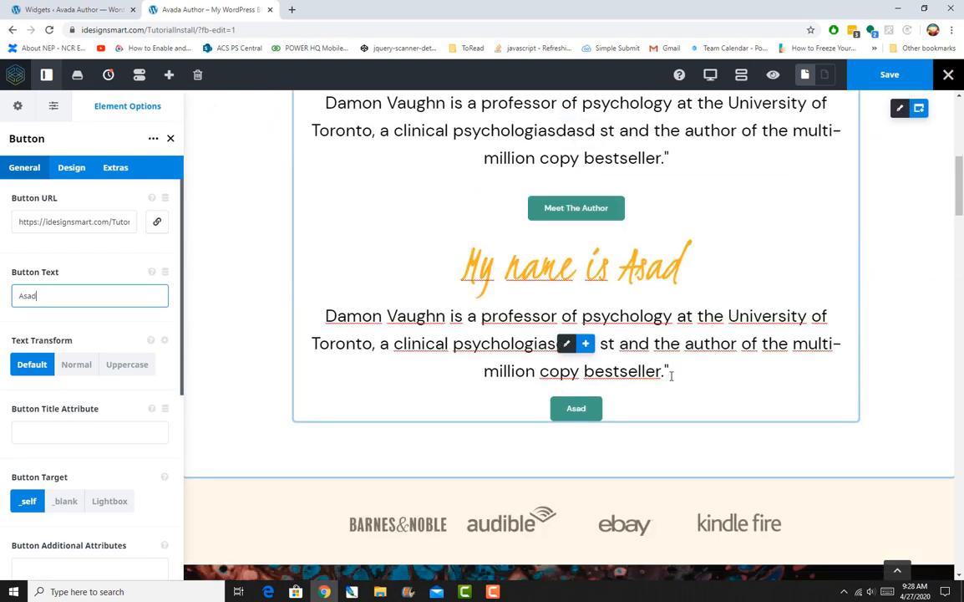
scroll(671, 376, up, 3)
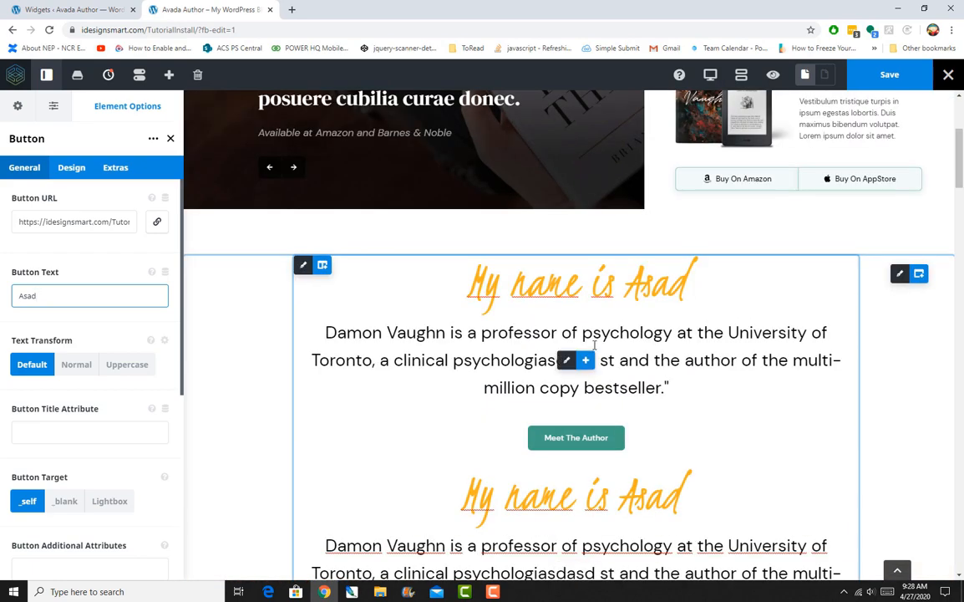
Move the Audible logo after the eBay logo in the brand logos strip below the intro section
scroll(594, 344, down, 5)
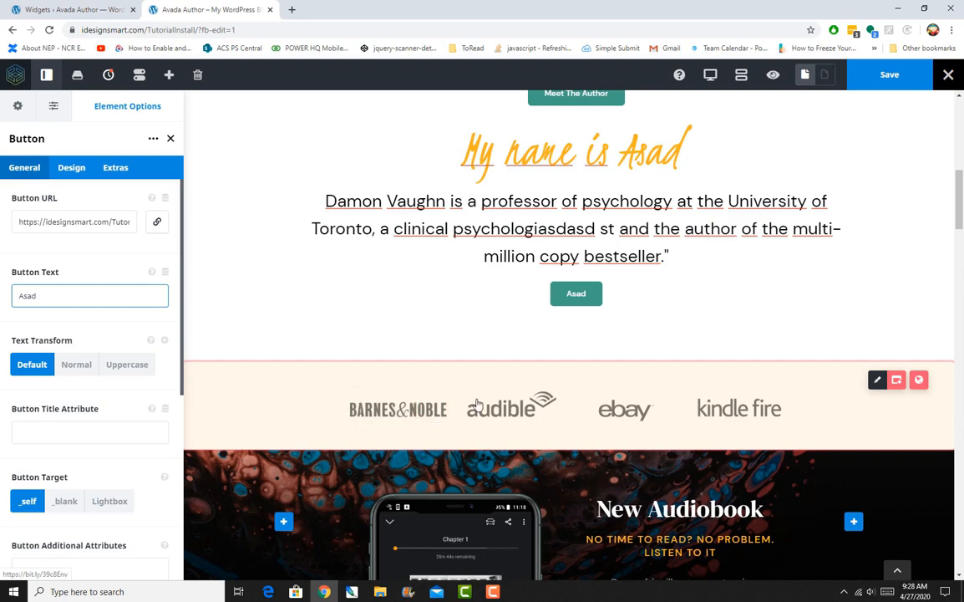
drag(391, 393, 658, 407)
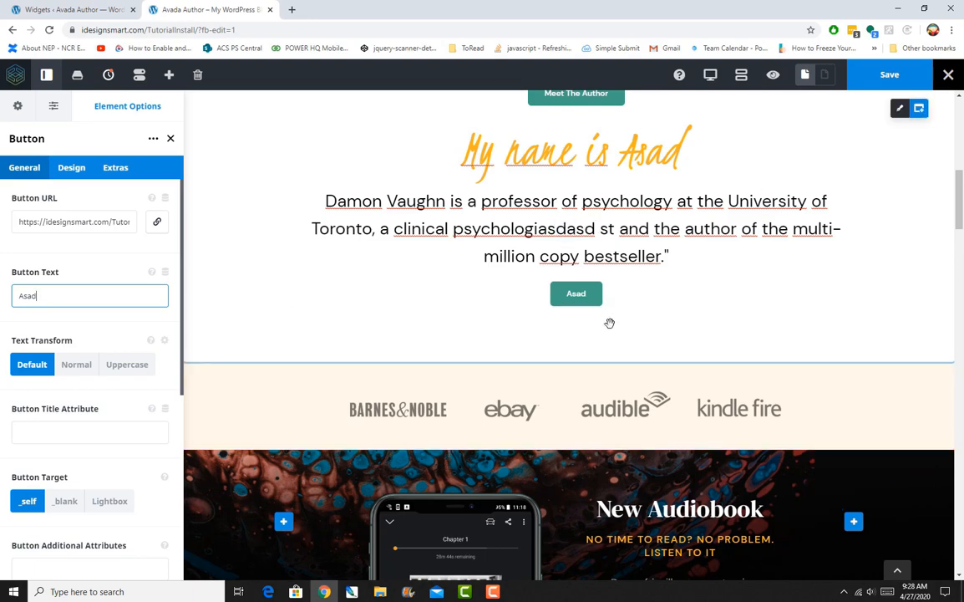
Open the New Audiobook container's options and show its background image settings
scroll(616, 310, down, 2)
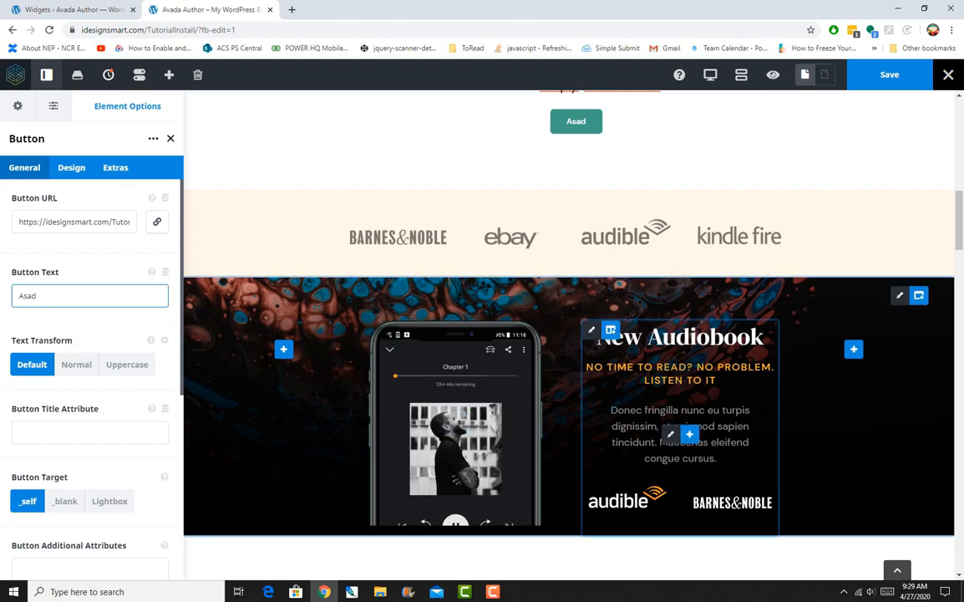
mouse_move(918, 305)
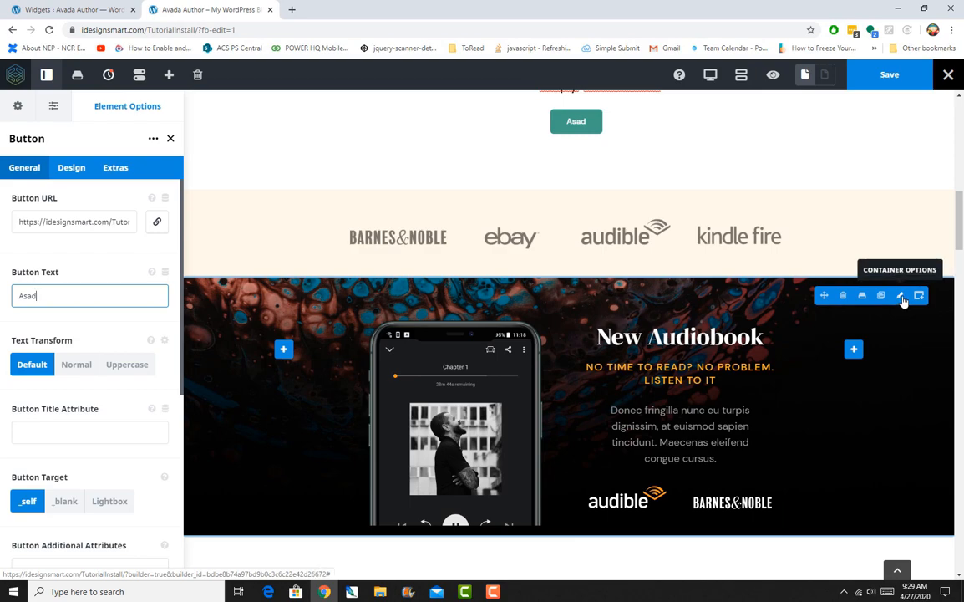
click(902, 299)
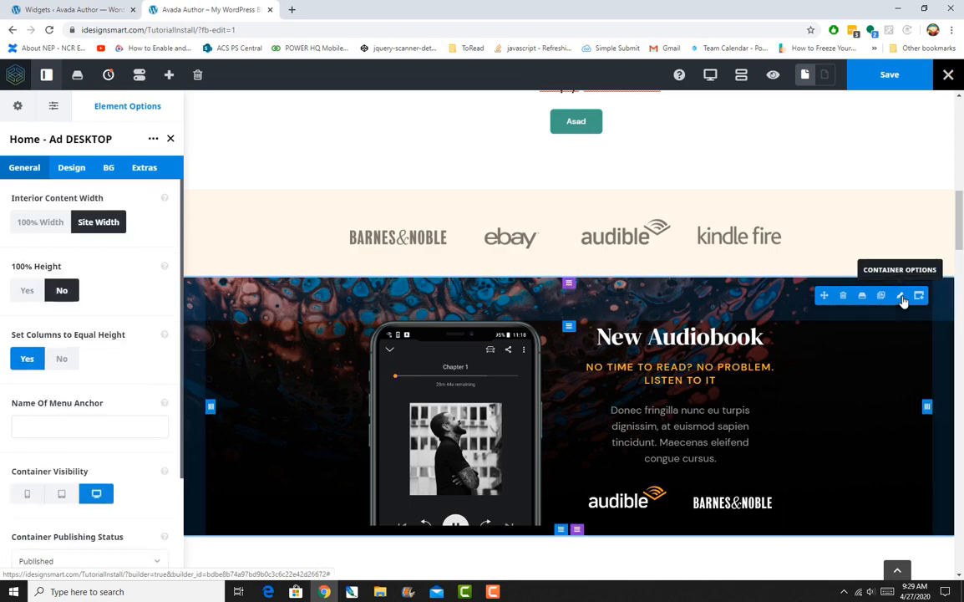
click(107, 169)
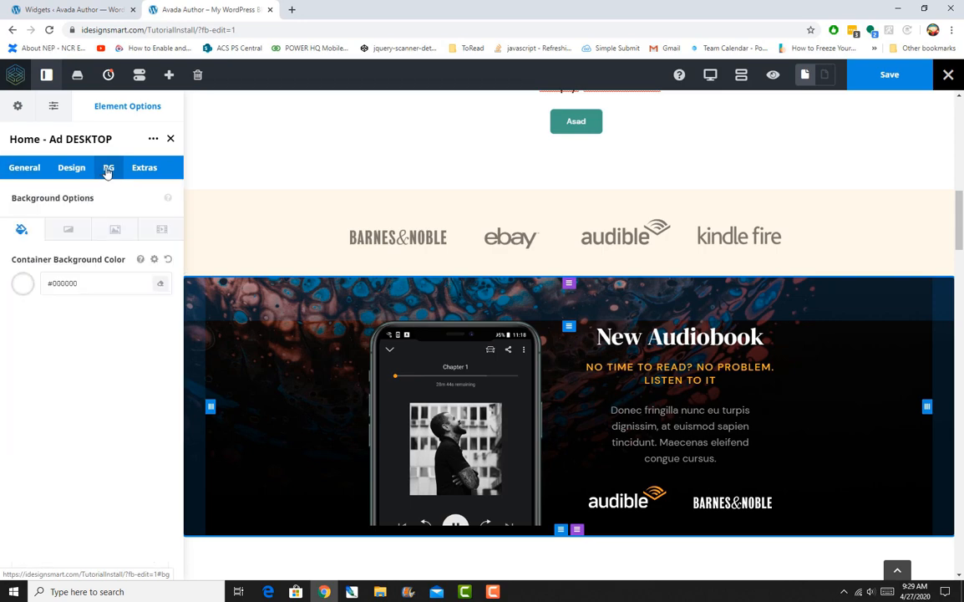
click(107, 235)
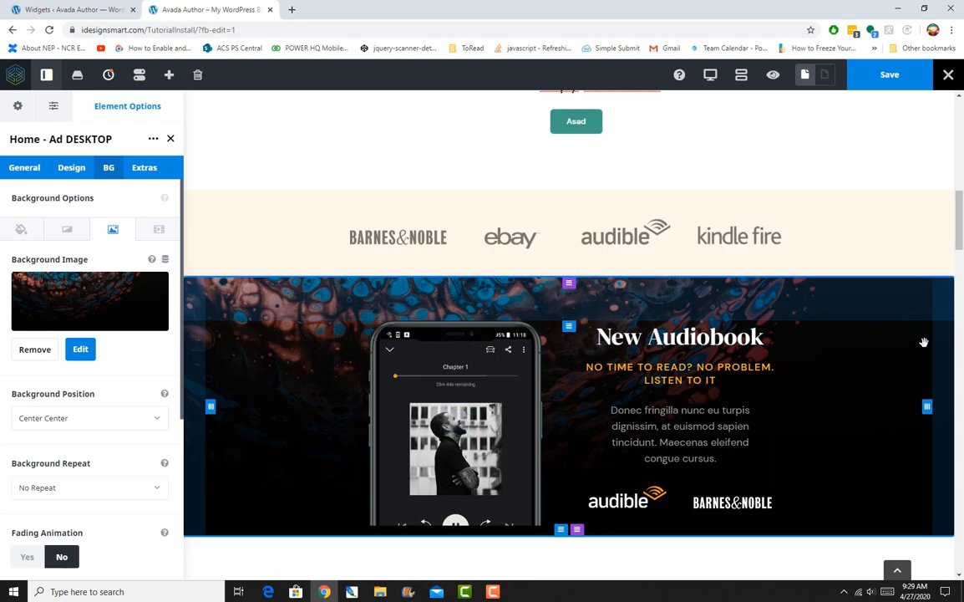
Open the brand logos container's options and show its background color setting
scroll(919, 355, down, 2)
scroll(919, 359, up, 3)
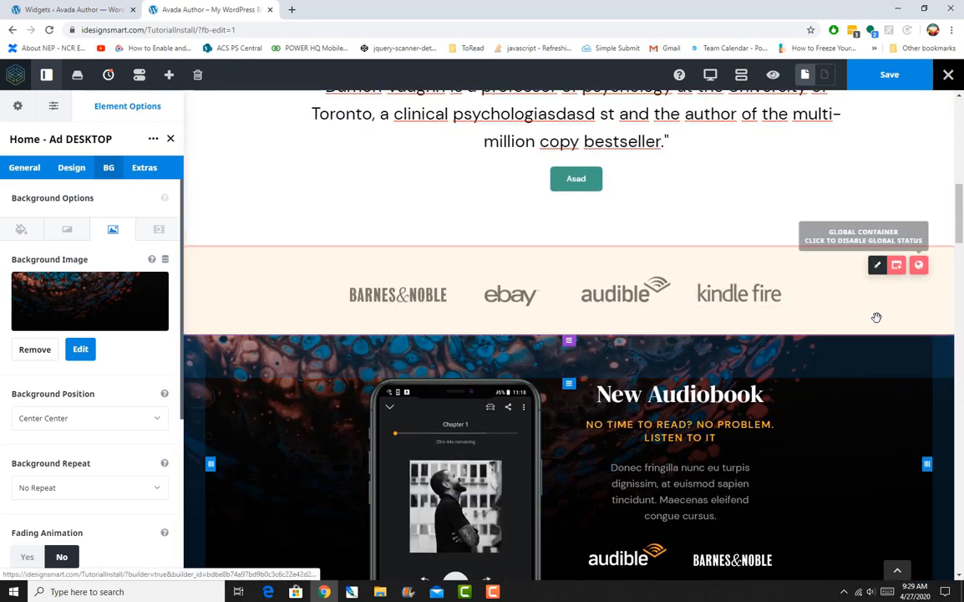
click(877, 265)
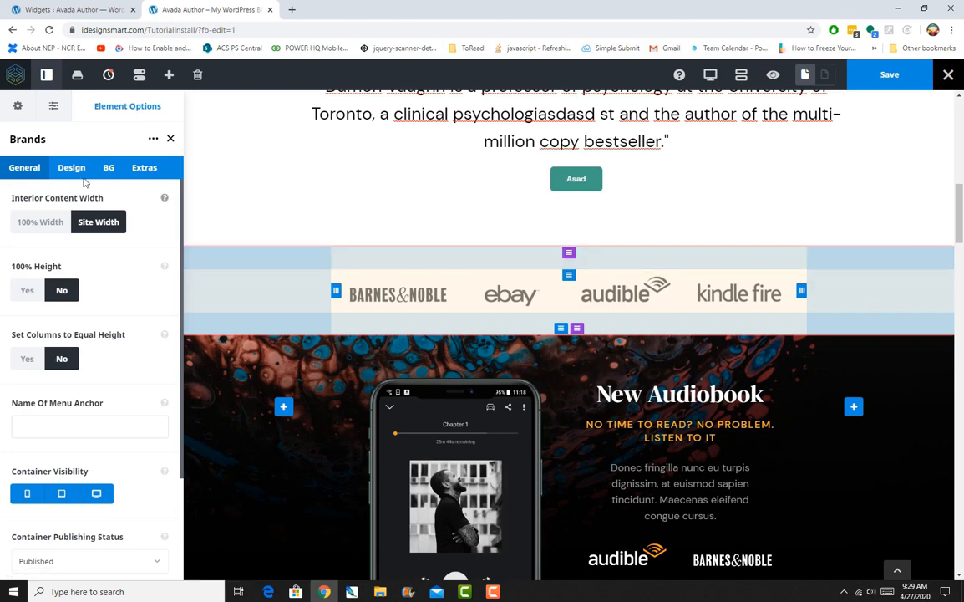
click(109, 170)
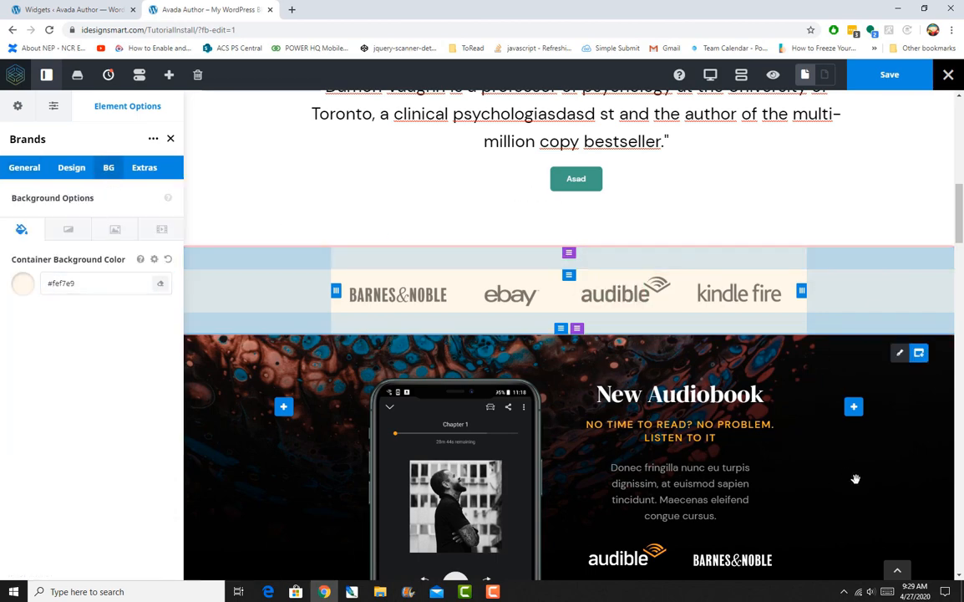
Open the options of the "Best Author Of His Generation" column and show its background image settings
scroll(855, 479, down, 3)
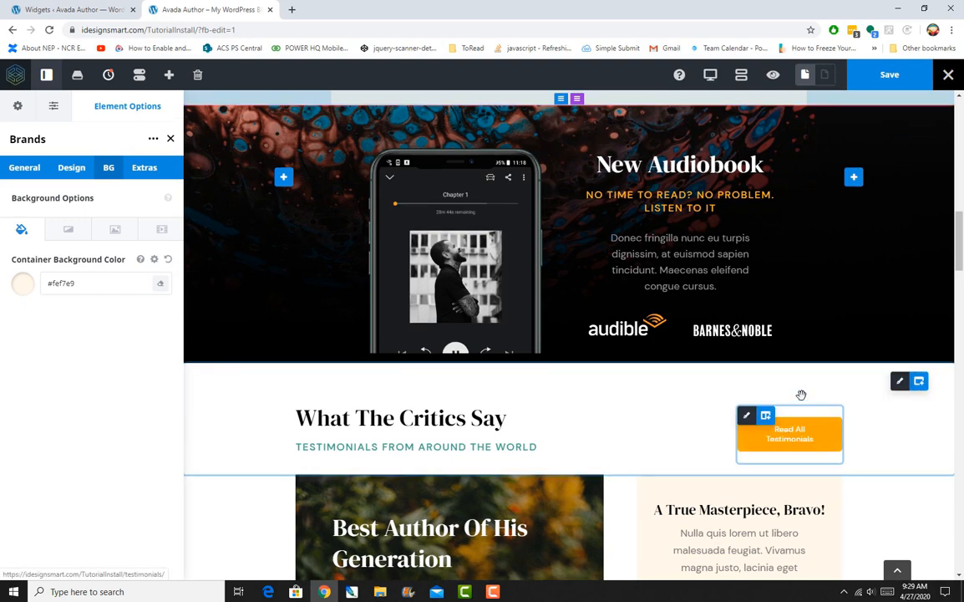
scroll(794, 381, down, 3)
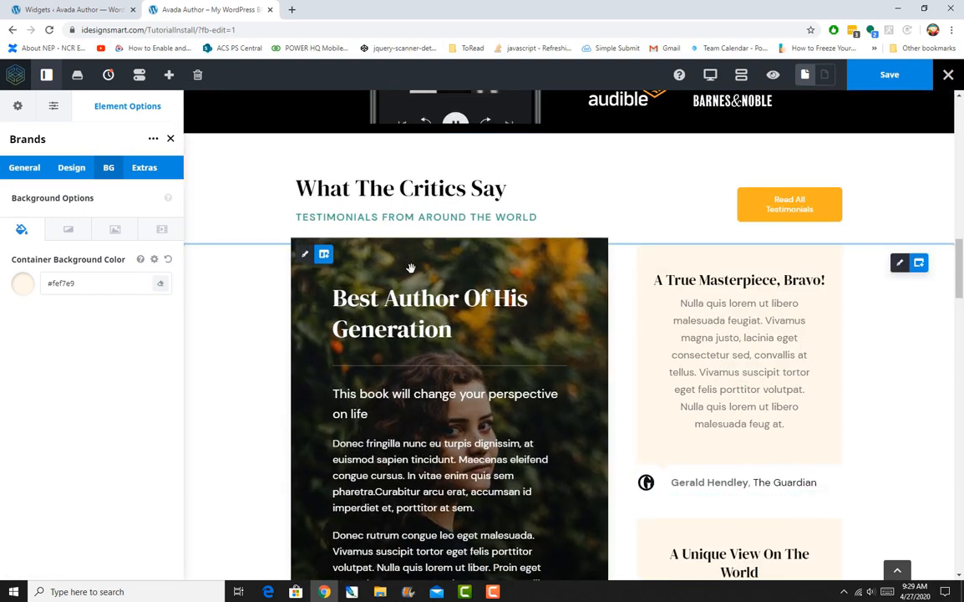
click(304, 255)
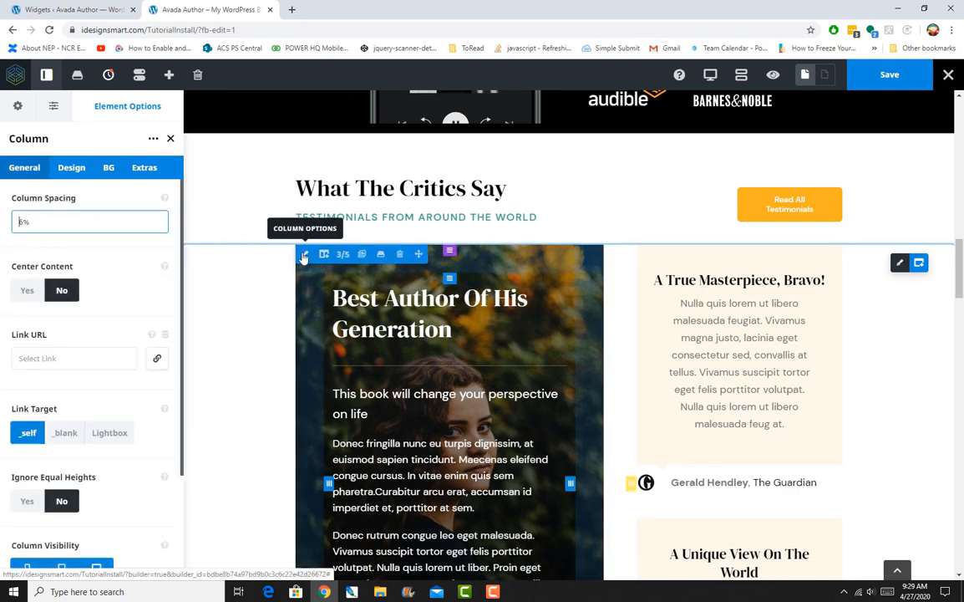
click(110, 170)
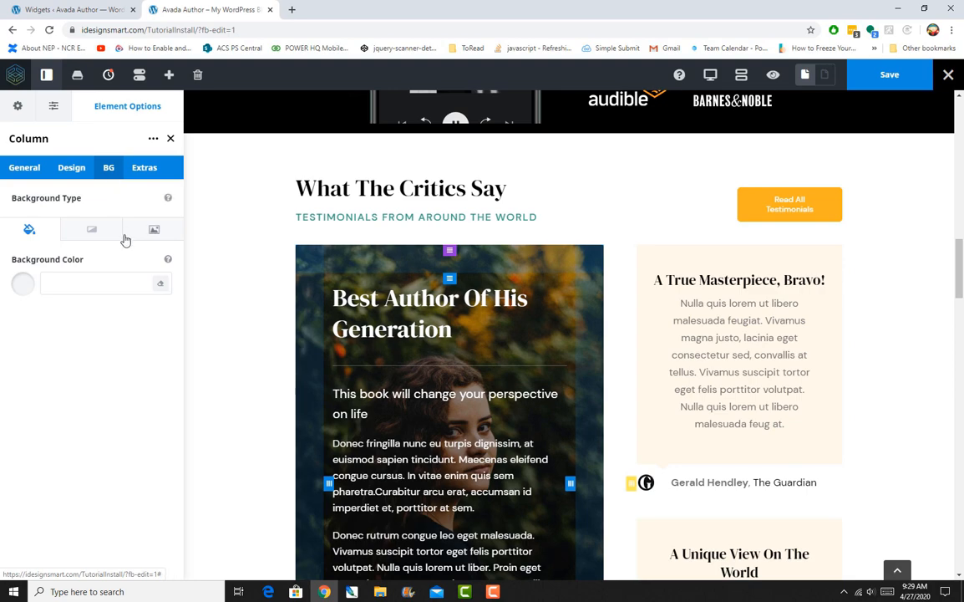
click(154, 230)
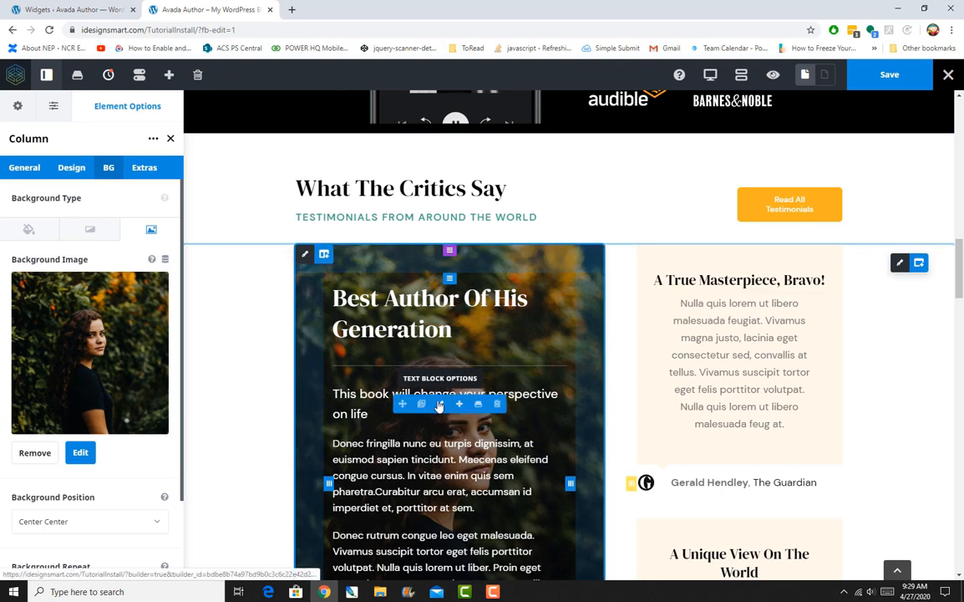
Open the "This book will change your perspective on life" text block in its HTML text view and select the sentence
click(440, 405)
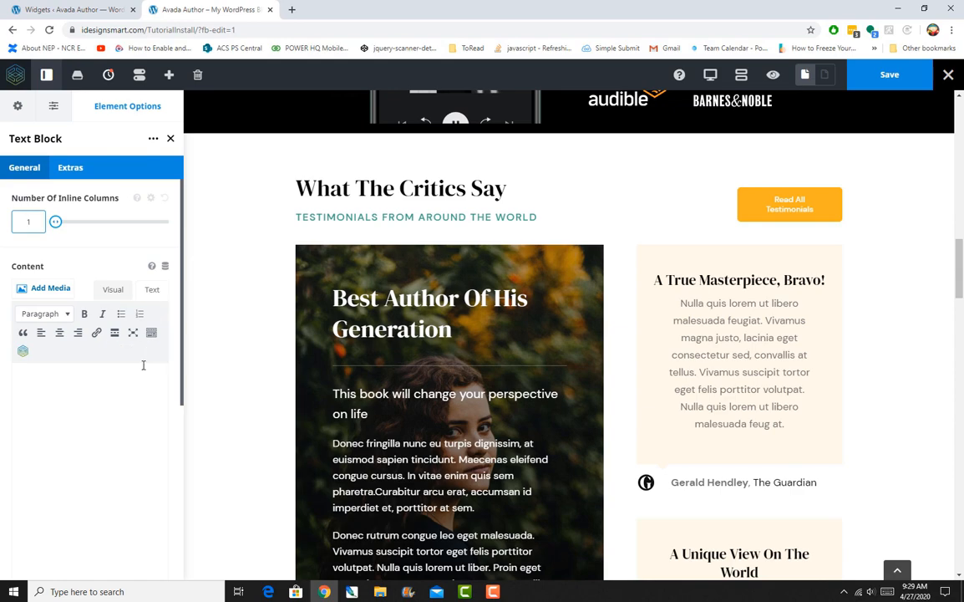
click(152, 290)
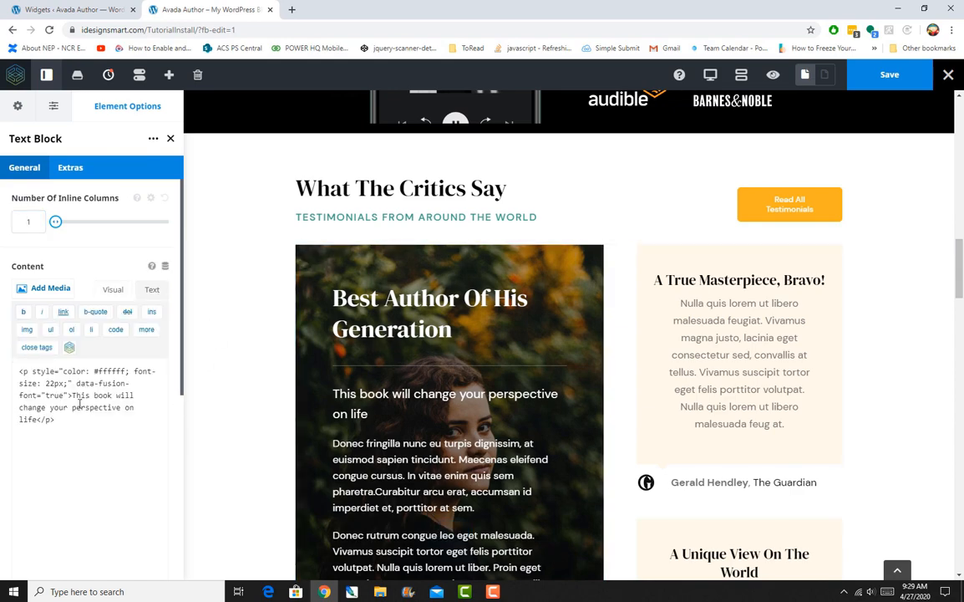
drag(73, 394, 139, 406)
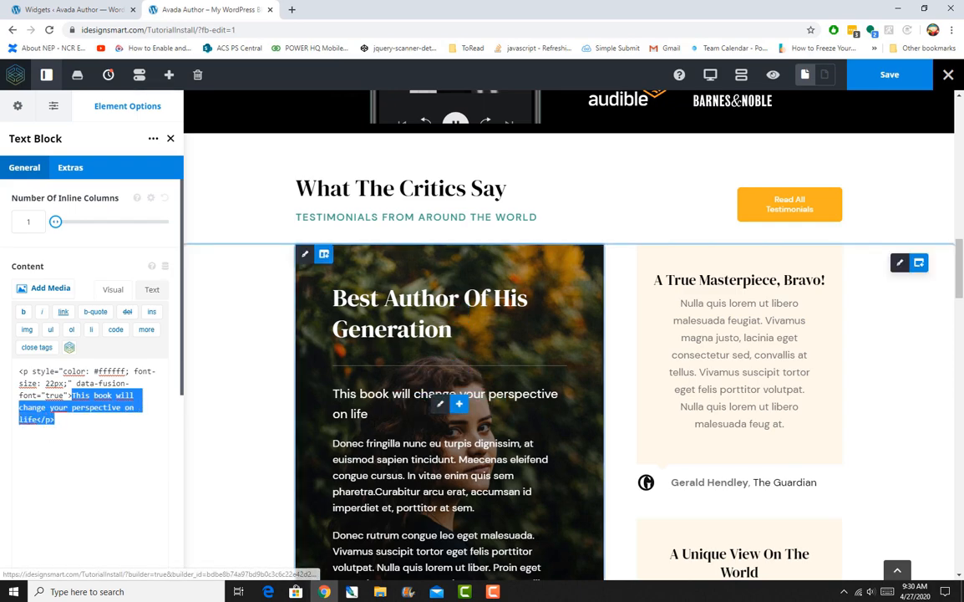
Open the "A True Masterpiece, Bravo!" testimonial item for editing and select its testimonial content
scroll(568, 376, down, 1)
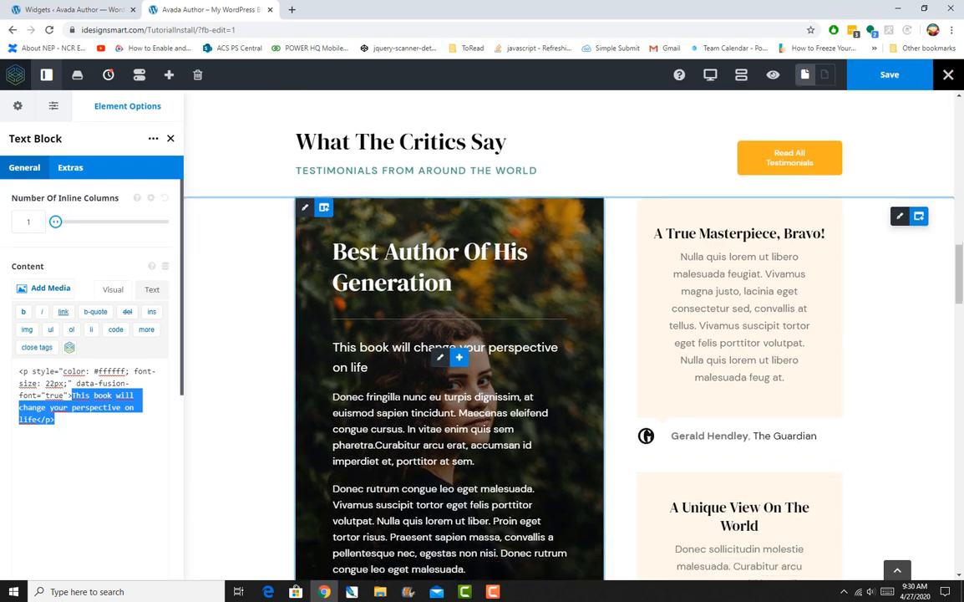
scroll(450, 360, down, 3)
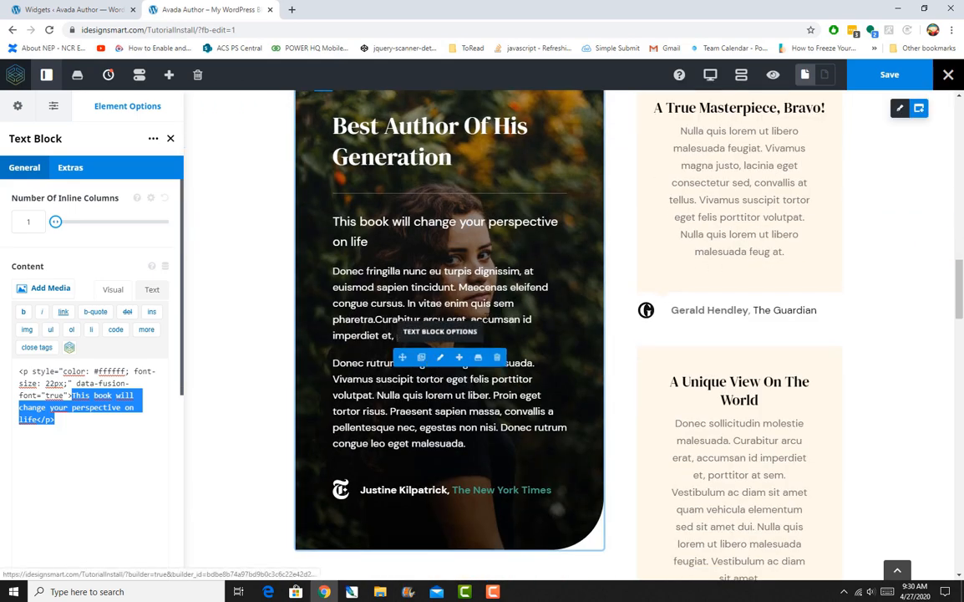
scroll(752, 357, down, 5)
scroll(753, 355, up, 10)
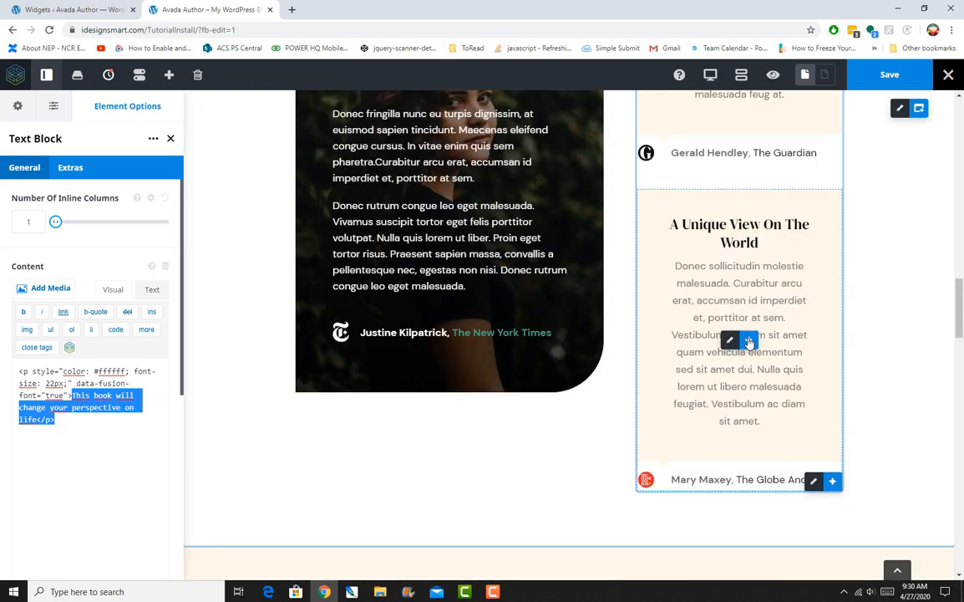
scroll(744, 339, down, 3)
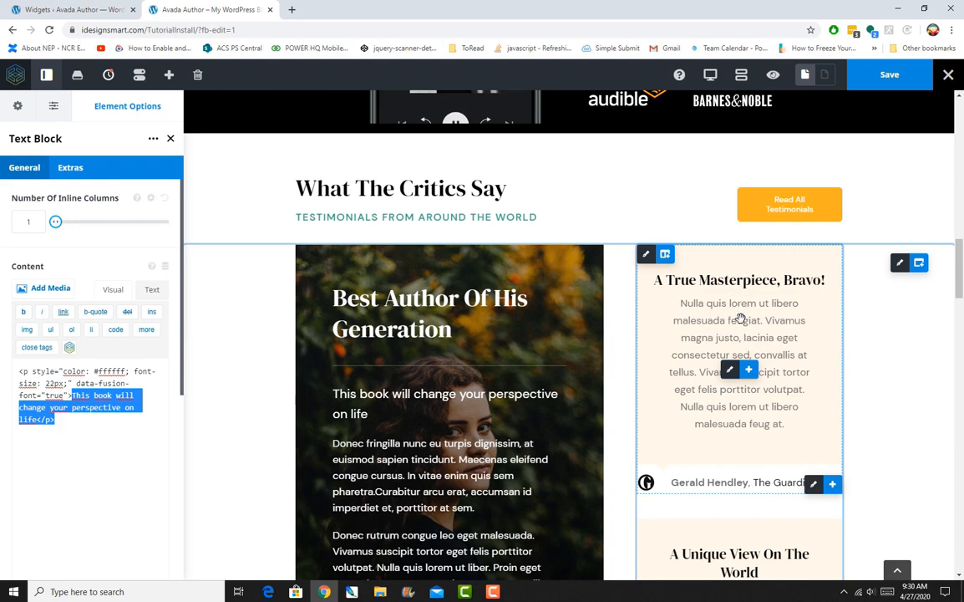
click(730, 371)
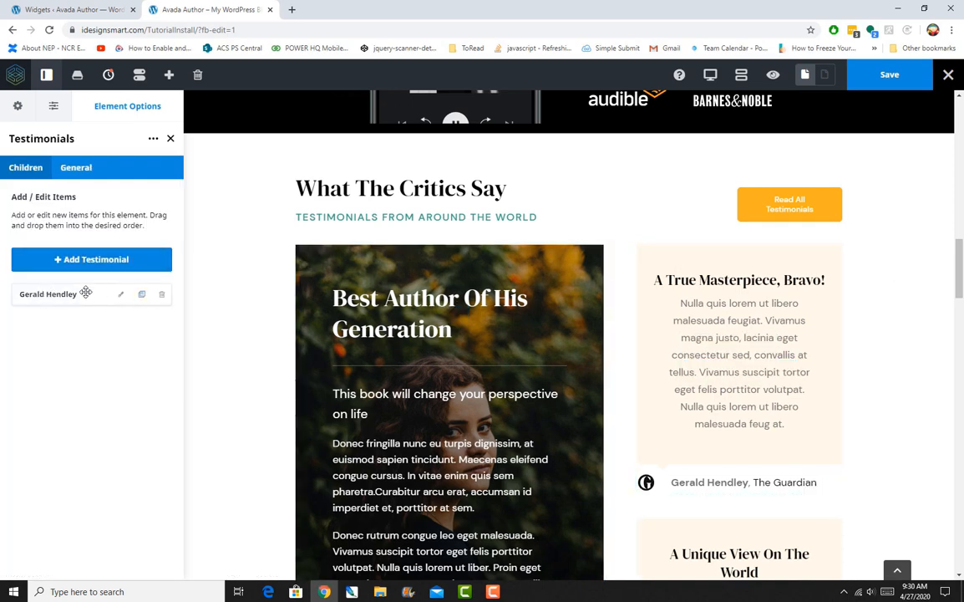
click(123, 296)
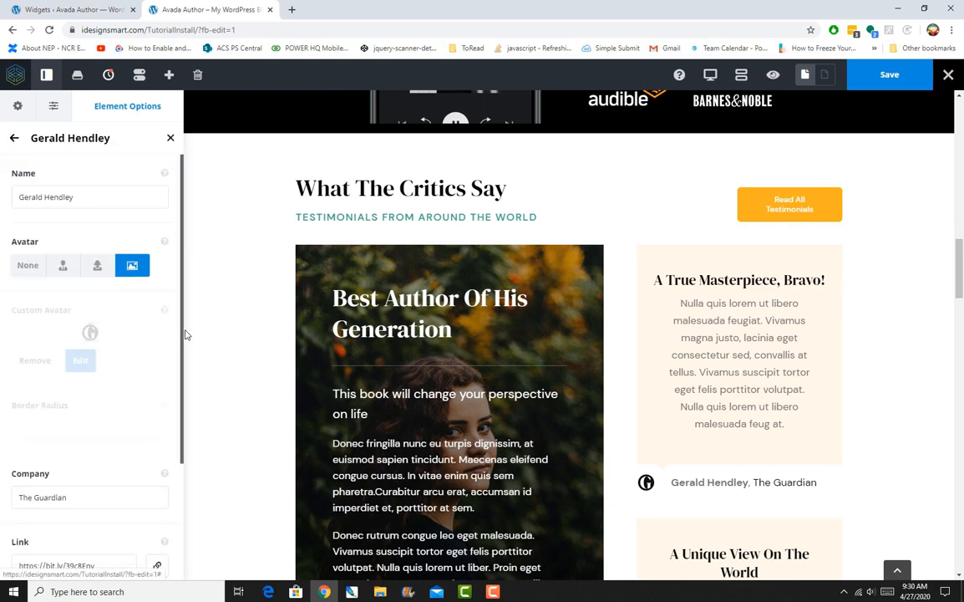
scroll(129, 336, down, 4)
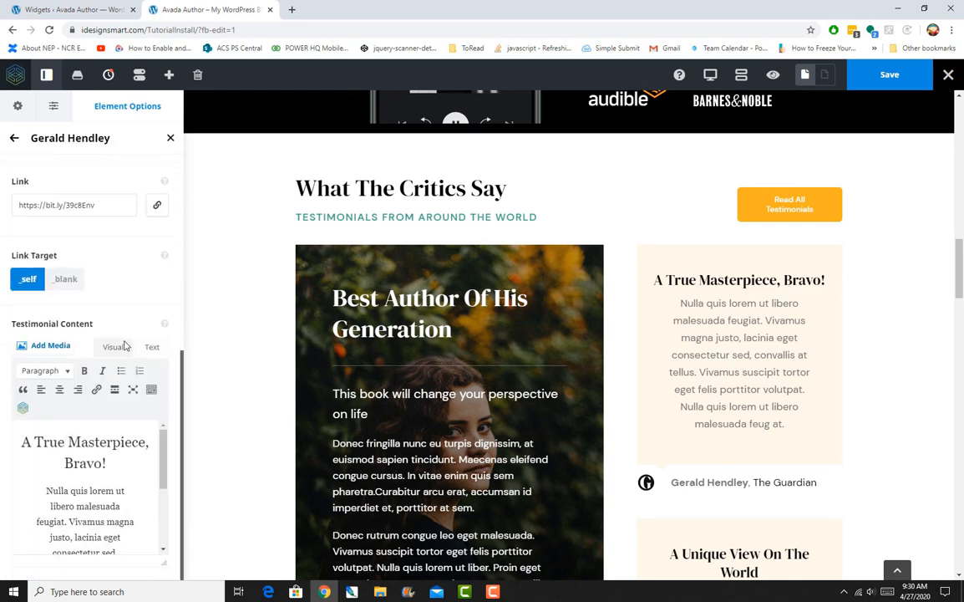
drag(185, 466, 231, 537)
Open the options of the portfolio element in the Upcoming Events section
scroll(551, 268, down, 6)
scroll(551, 266, down, 8)
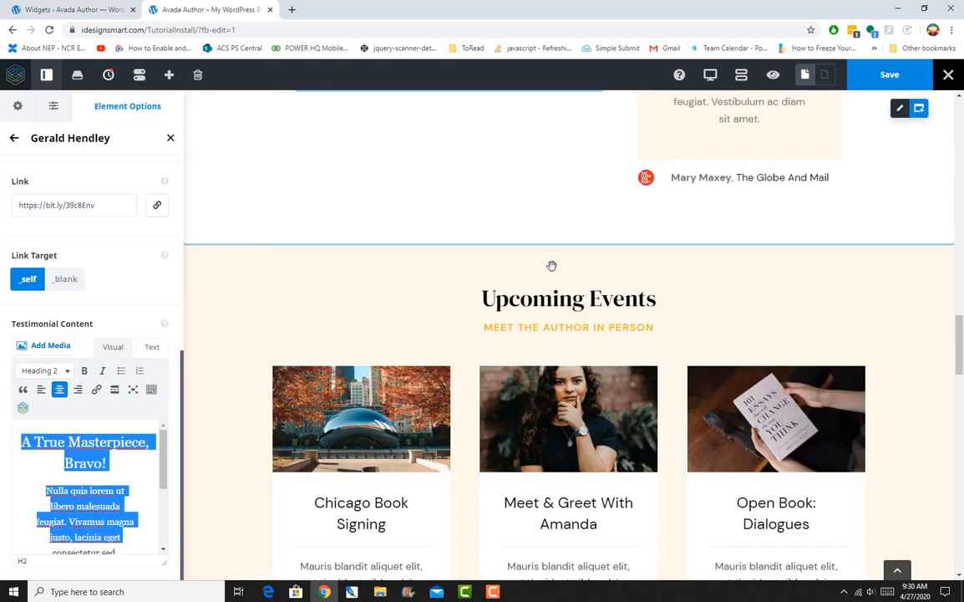
scroll(551, 266, up, 2)
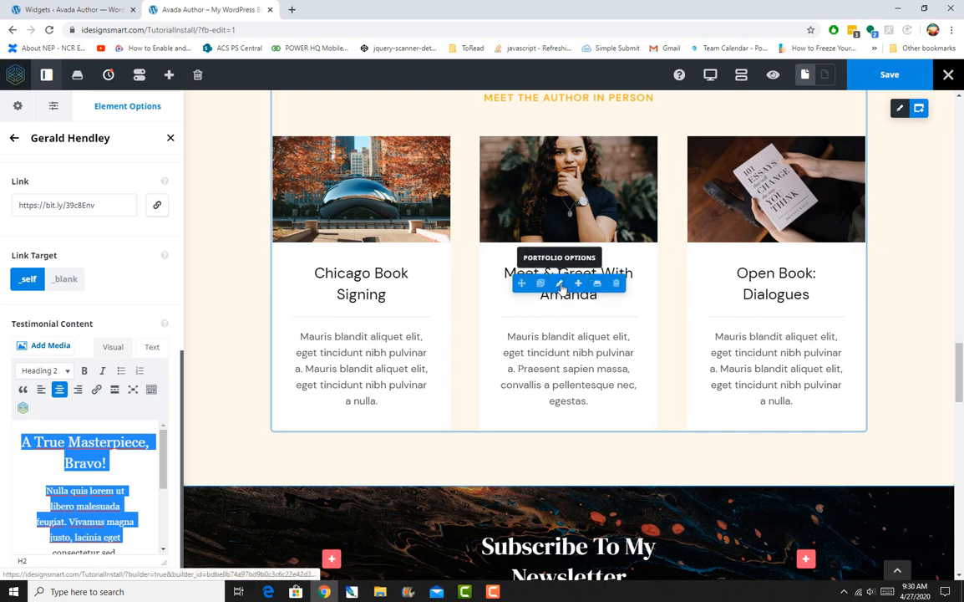
click(561, 285)
Switch to the WordPress admin browser tab and open the list of all portfolio items
click(40, 7)
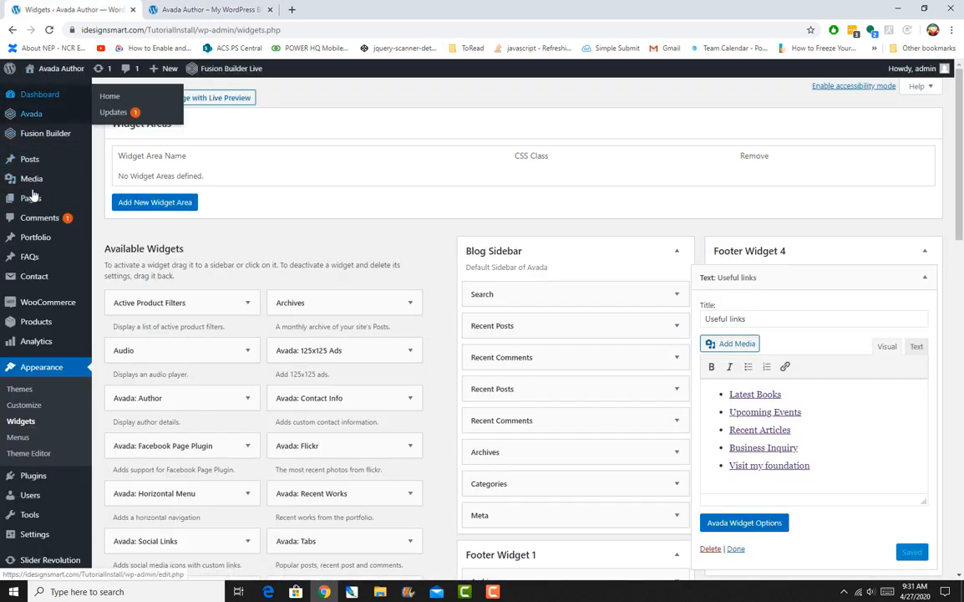
scroll(44, 313, down, 3)
mouse_move(44, 314)
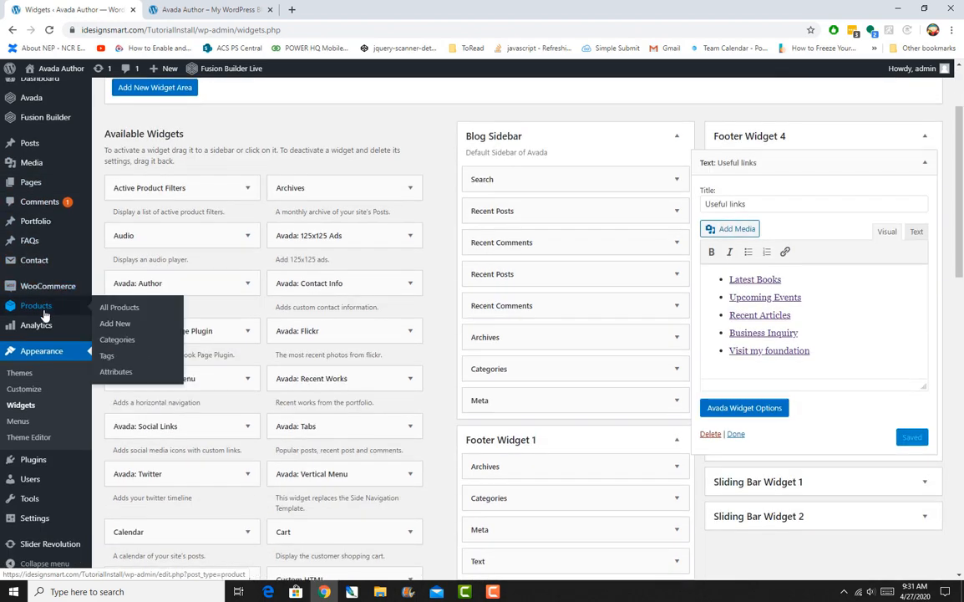
scroll(45, 315, down, 1)
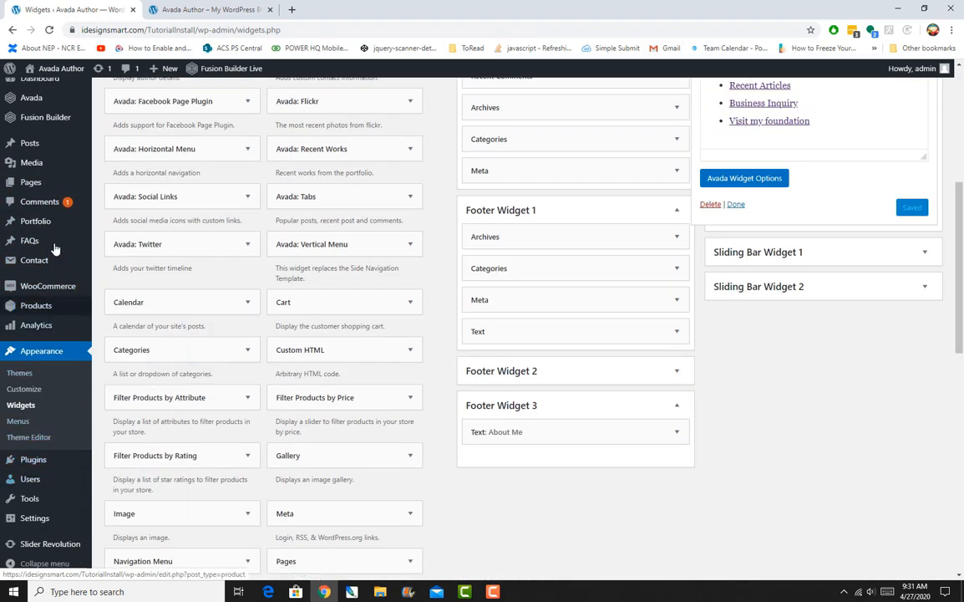
mouse_move(48, 227)
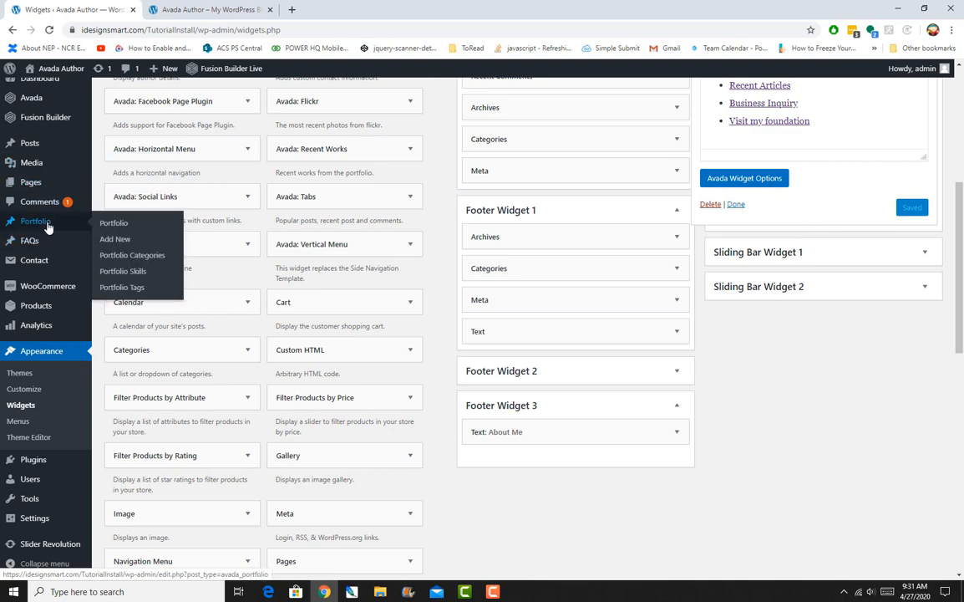
click(118, 224)
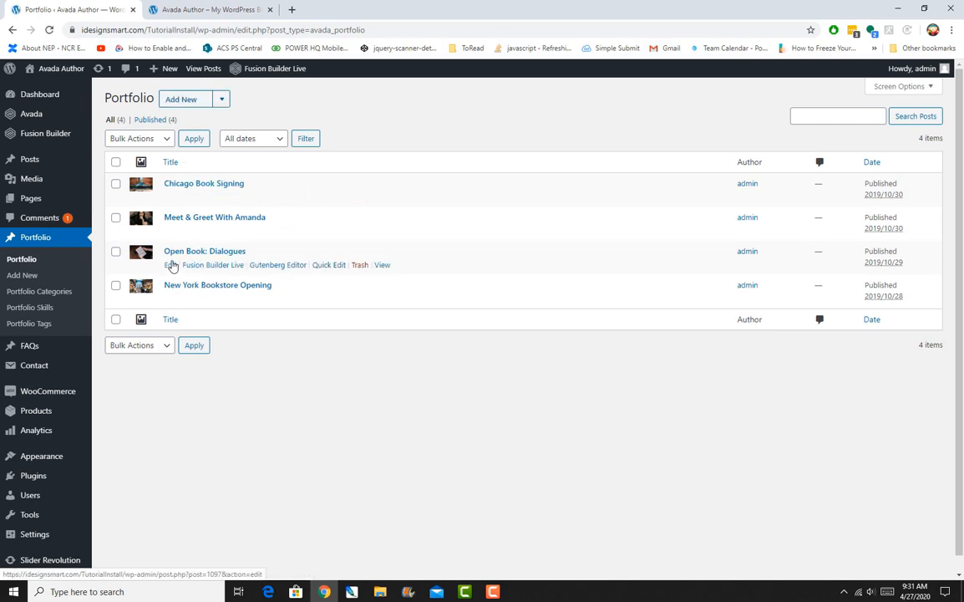
Return to the live builder's browser tab and review the remaining home page sections from Upcoming Events down to the footer
click(205, 9)
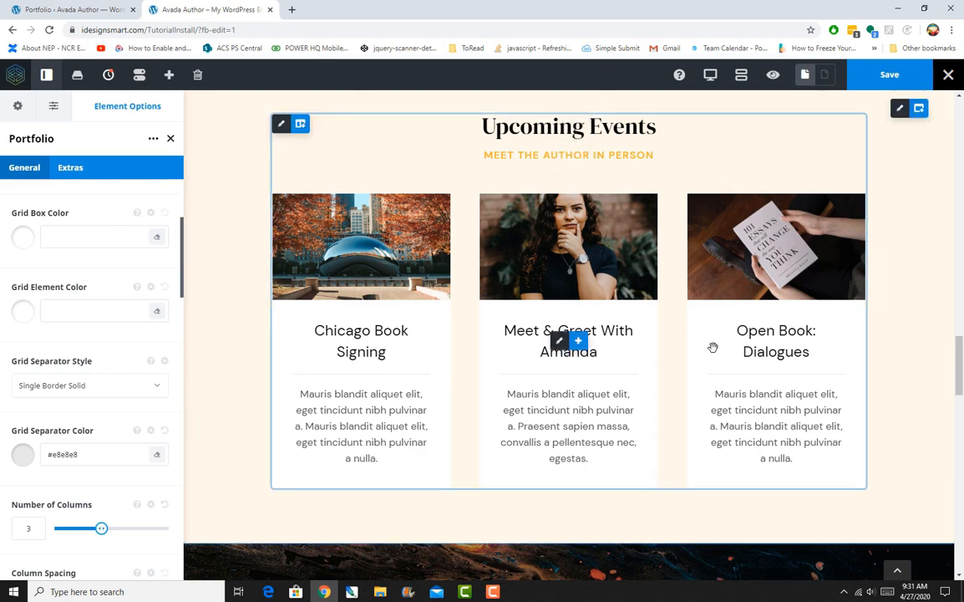
scroll(713, 347, down, 2)
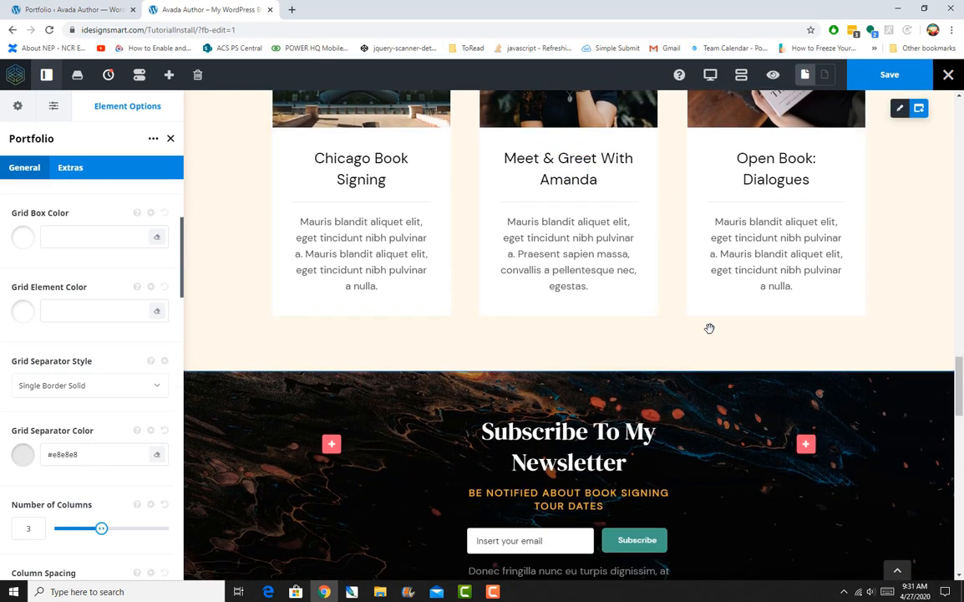
scroll(709, 328, down, 6)
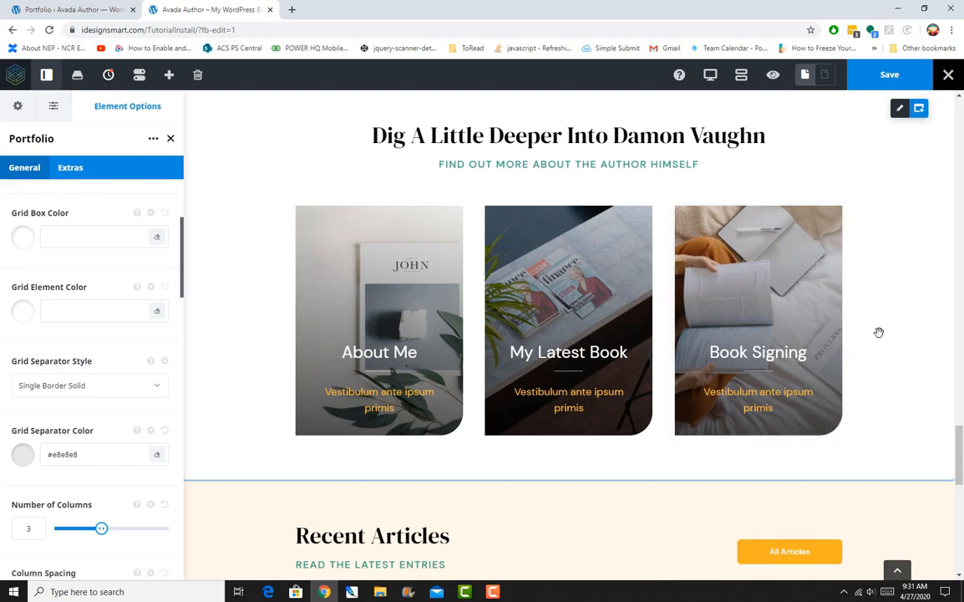
scroll(878, 333, down, 5)
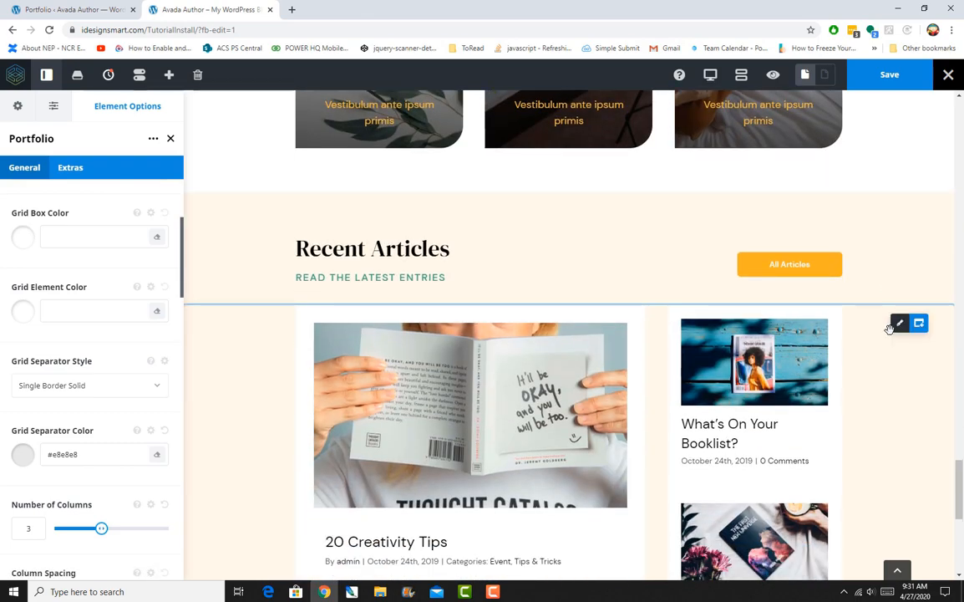
scroll(896, 326, down, 2)
scroll(895, 332, down, 5)
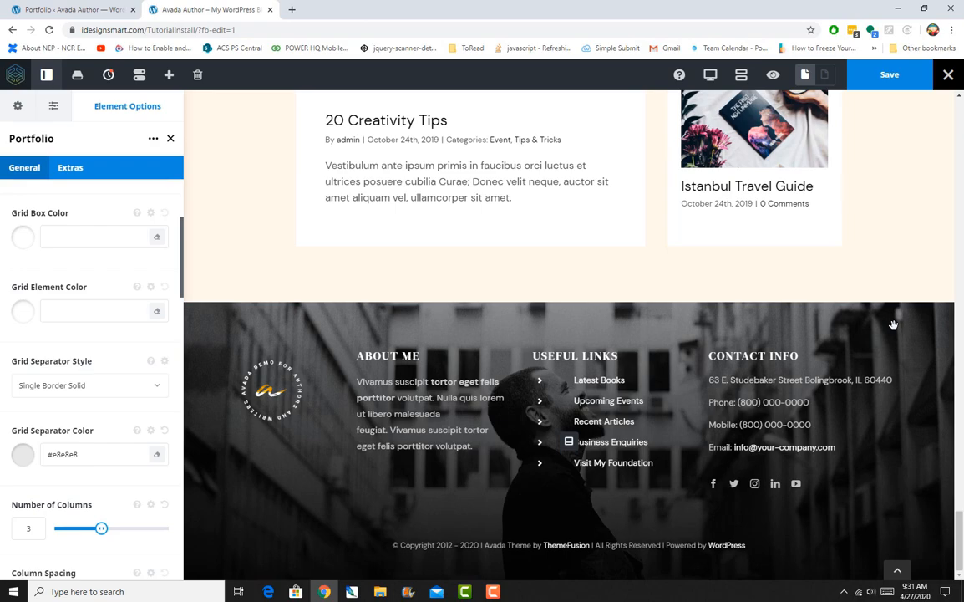
scroll(893, 325, up, 18)
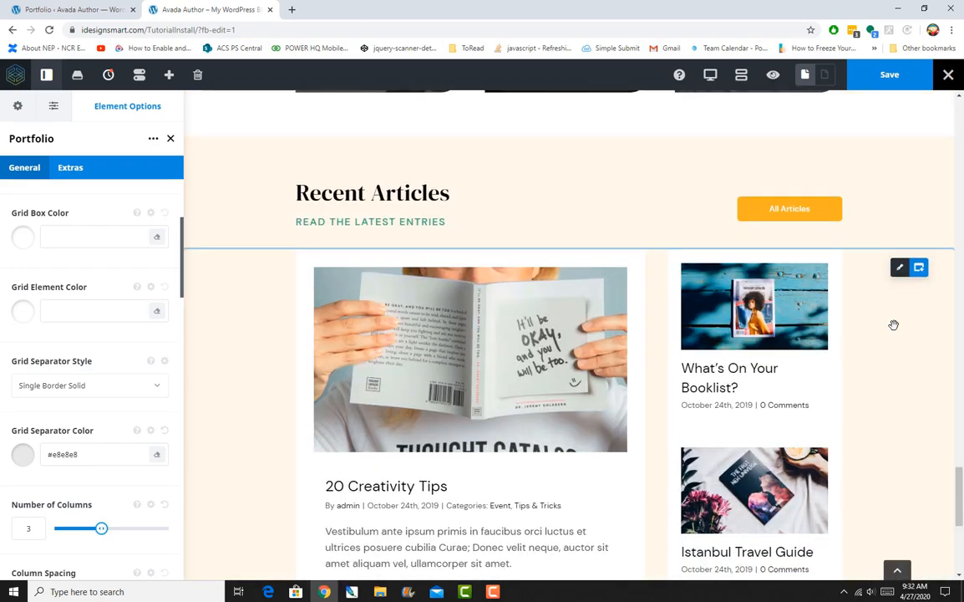
scroll(893, 325, down, 15)
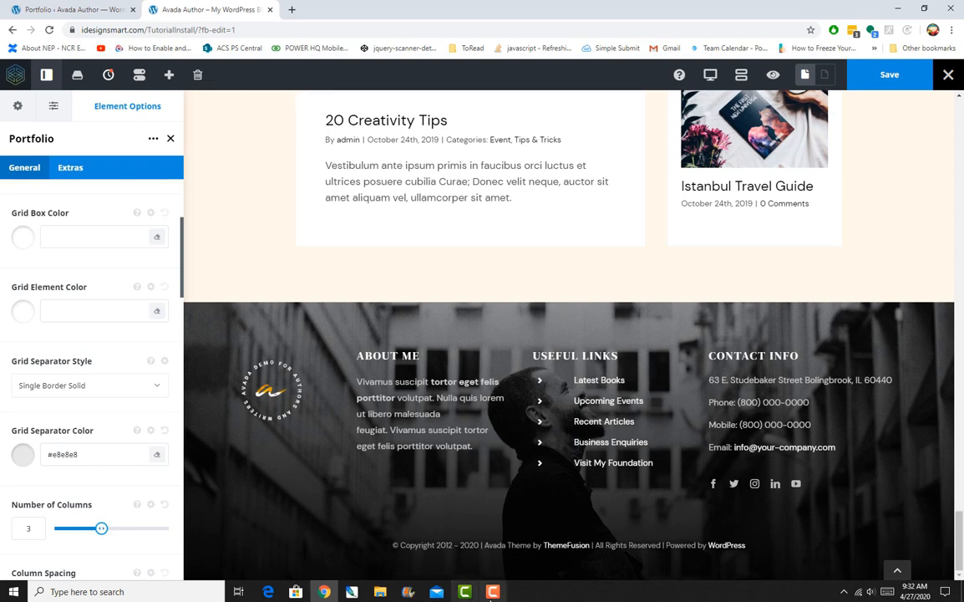
click(494, 590)
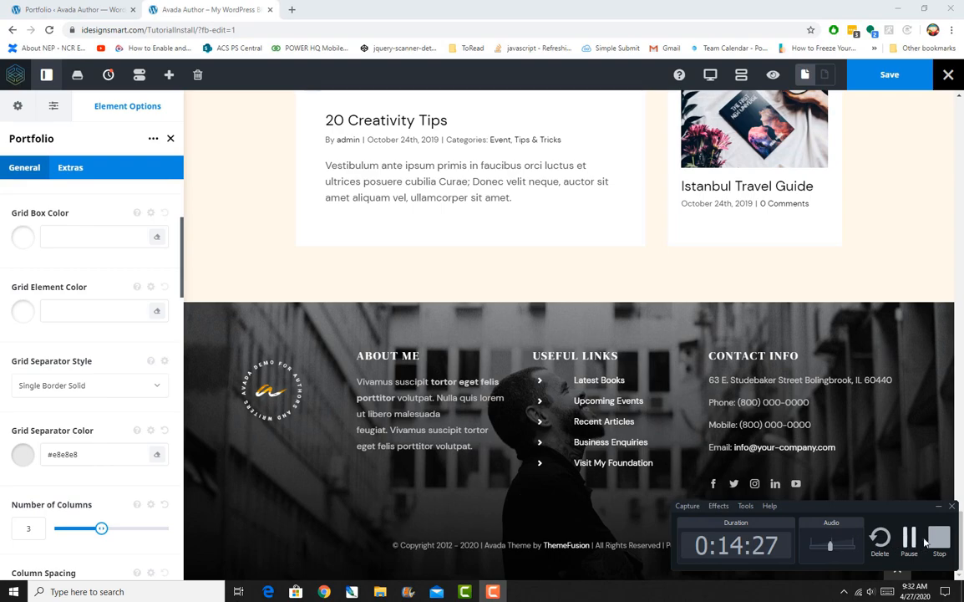